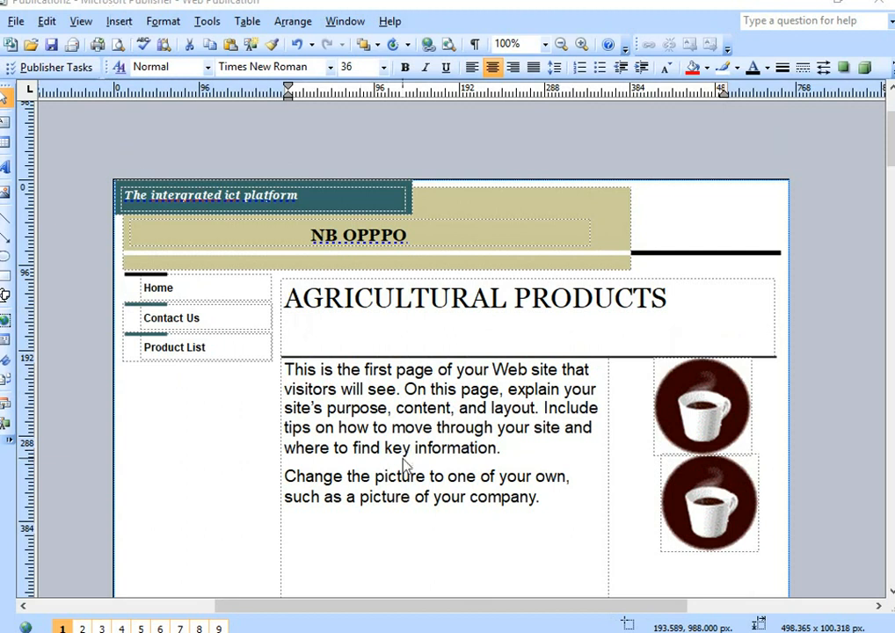
# Step: Insert a vertical navigation bar in the Dimension design from the Design Gallery, using small buttons on every page
pyautogui.click(402, 486)
pyautogui.click(217, 394)
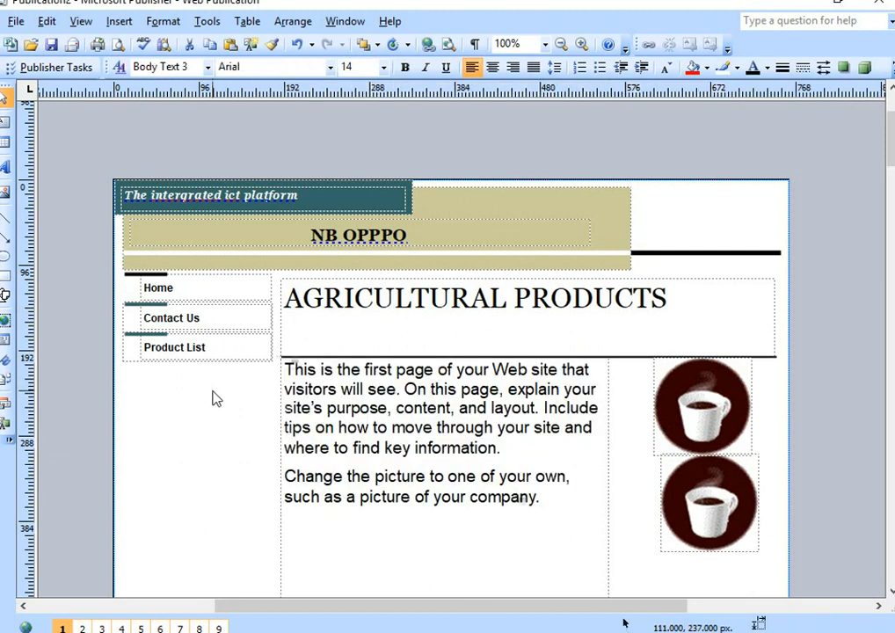
pyautogui.click(118, 21)
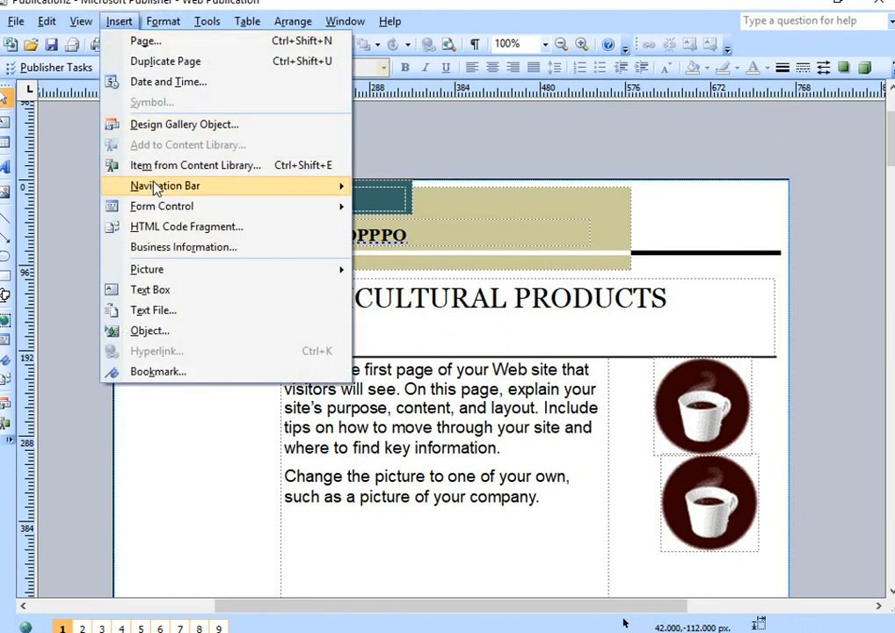
pyautogui.click(198, 126)
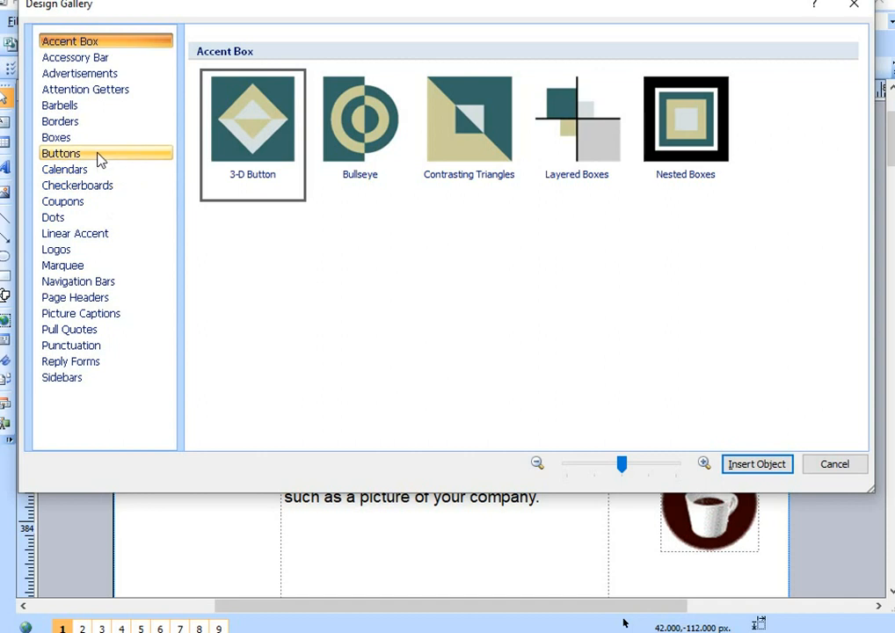
pyautogui.click(92, 294)
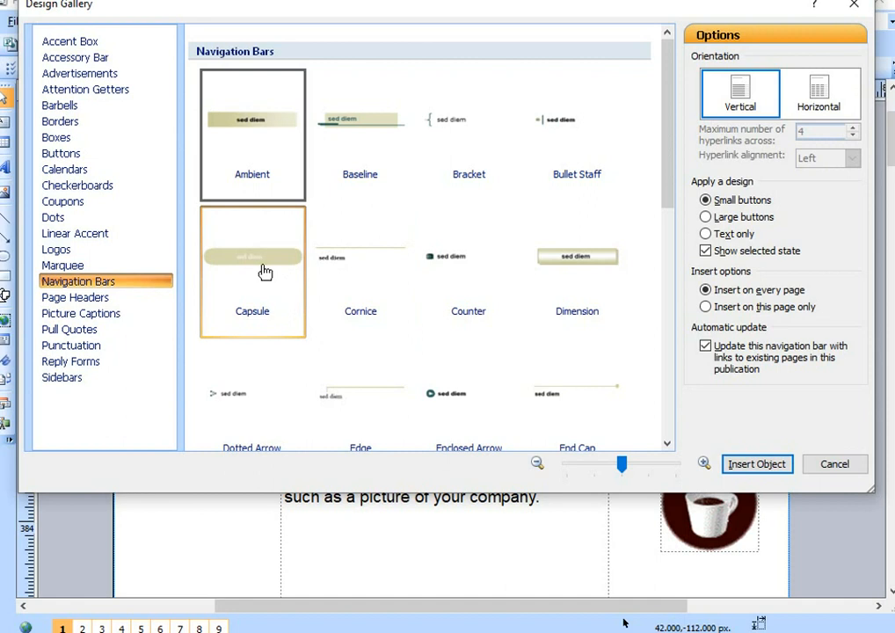
pyautogui.click(557, 265)
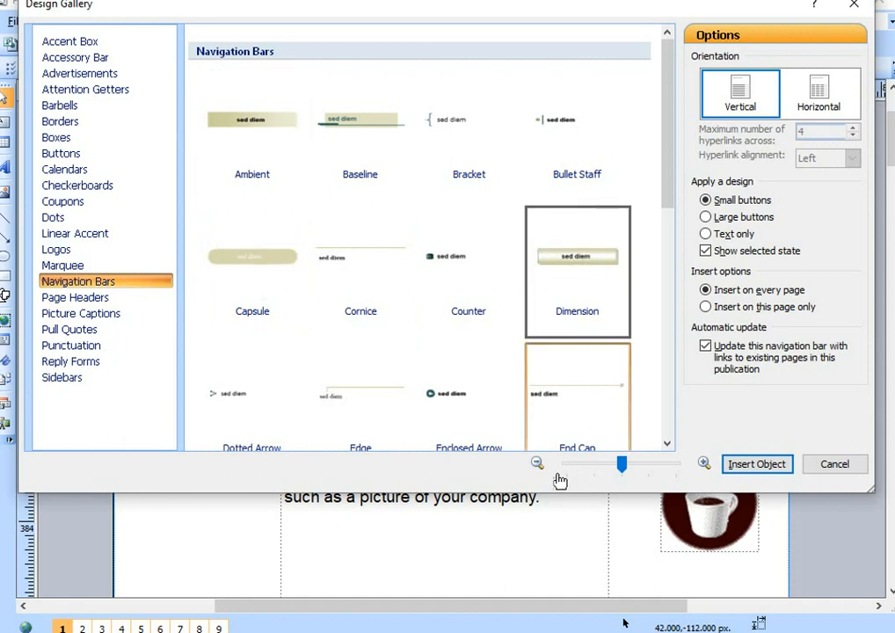
pyautogui.click(741, 466)
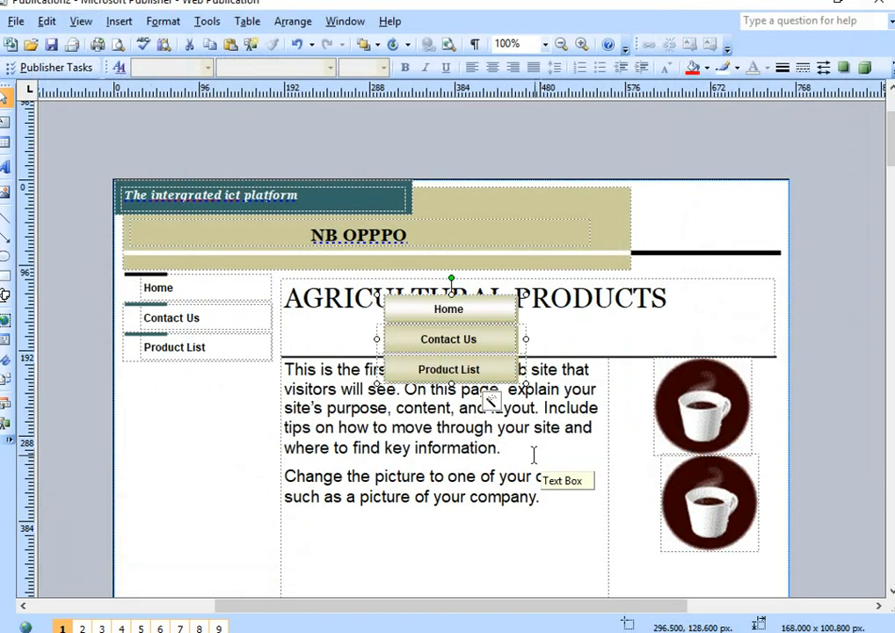
# Step: Move the new navigation bar directly below the existing one and widen it to about 180 px
pyautogui.moveTo(430, 304); pyautogui.dragTo(147, 366)
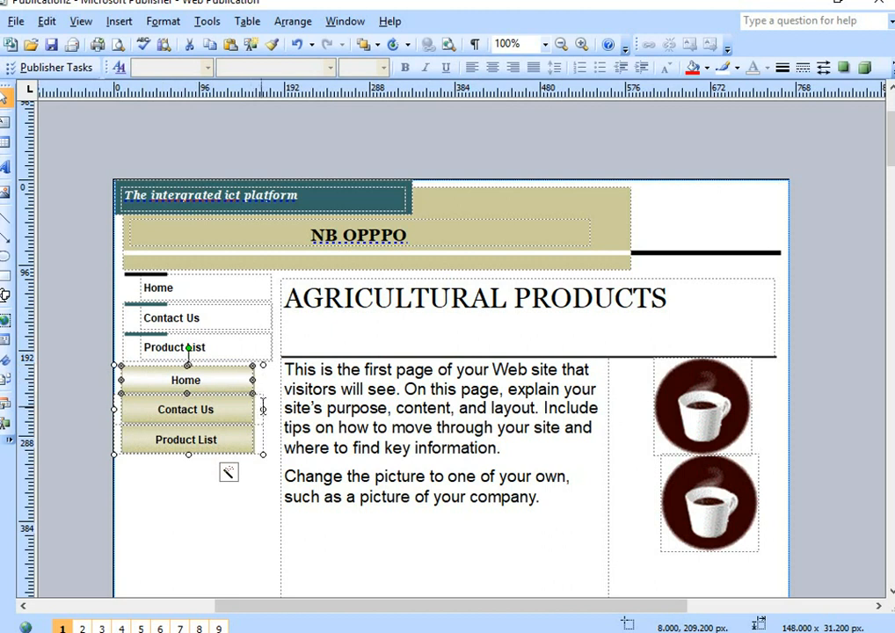
pyautogui.moveTo(262, 408); pyautogui.dragTo(273, 407)
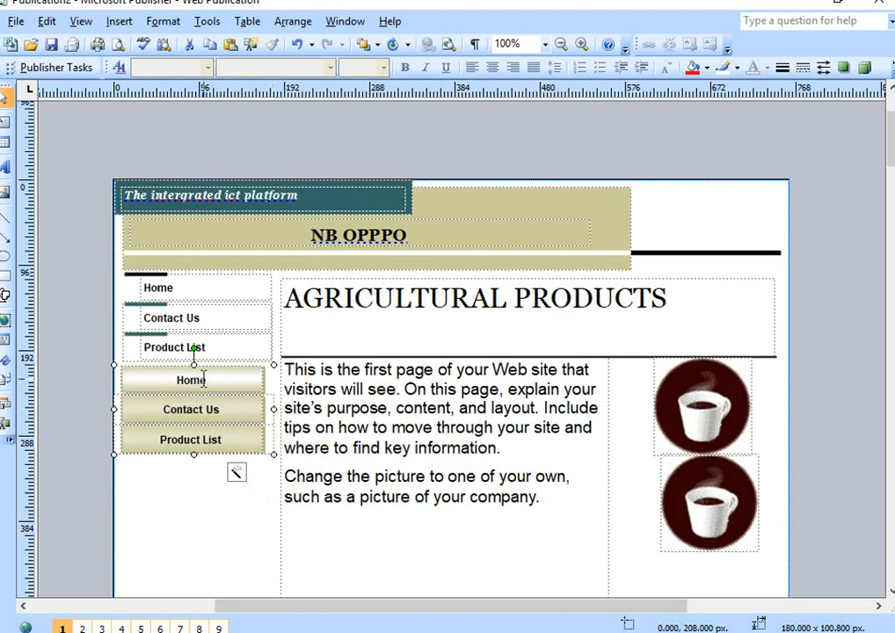
# Step: Delete the old navigation bar and move the new one up into its place beneath the page header
pyautogui.click(183, 299)
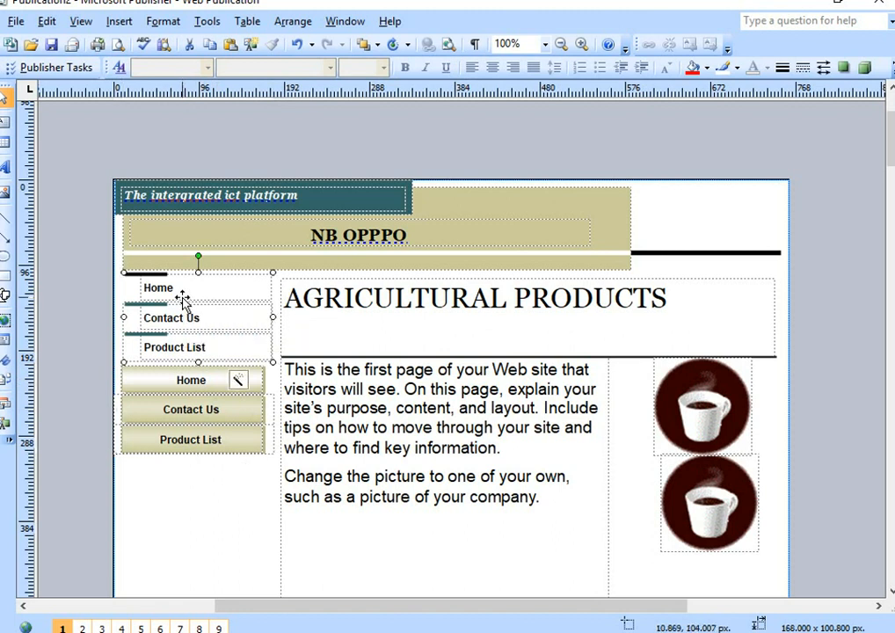
pyautogui.rightClick(183, 298)
pyautogui.click(202, 367)
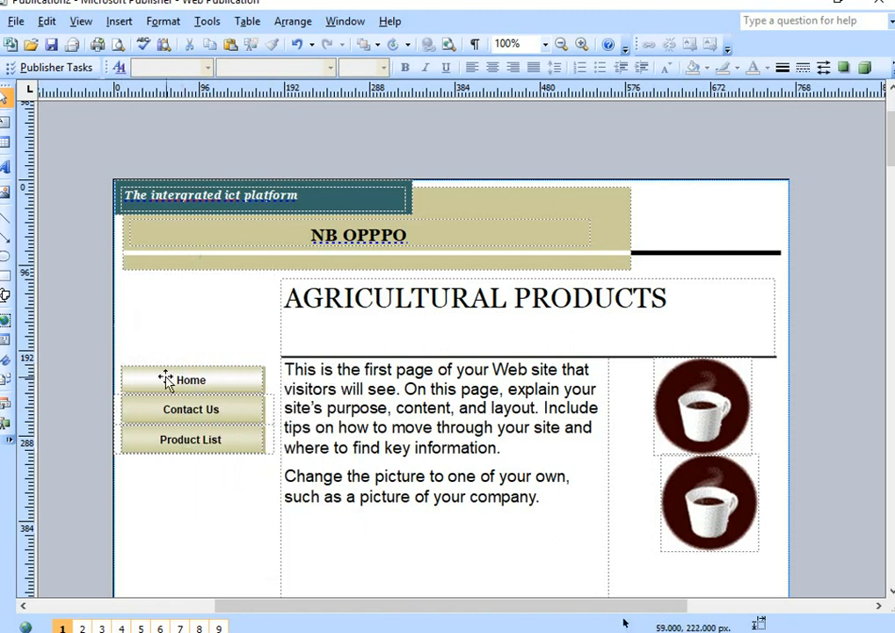
pyautogui.click(170, 376)
pyautogui.moveTo(159, 304); pyautogui.dragTo(155, 277)
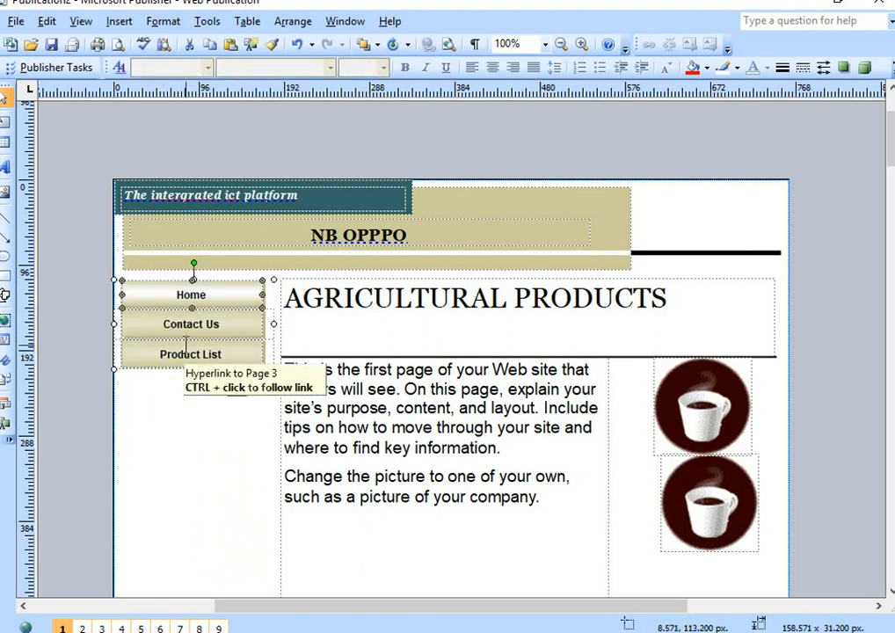
# Step: Set the fill color of the navigation bar's Home button to a dark sea green from the standard colors
pyautogui.rightClick(214, 295)
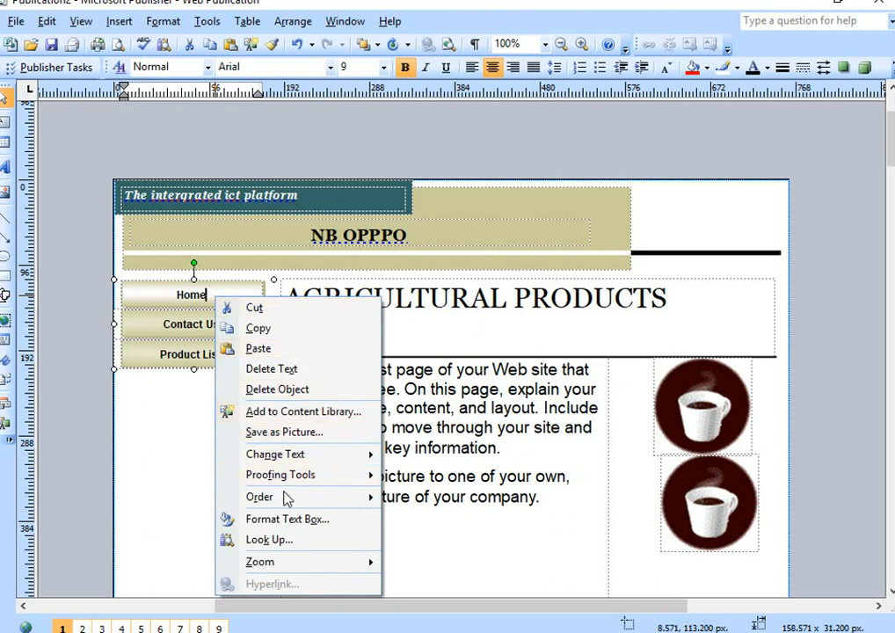
pyautogui.moveTo(281, 501)
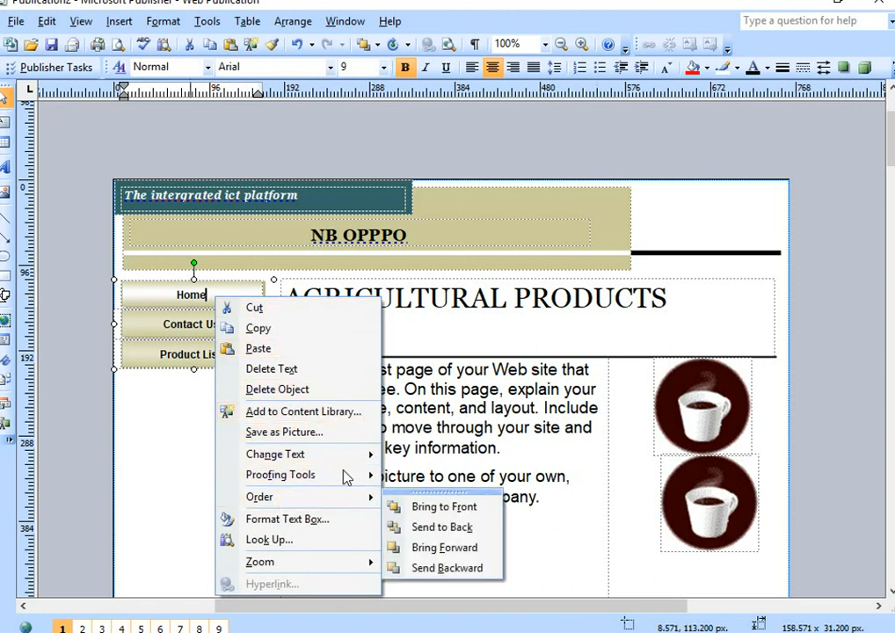
pyautogui.click(333, 519)
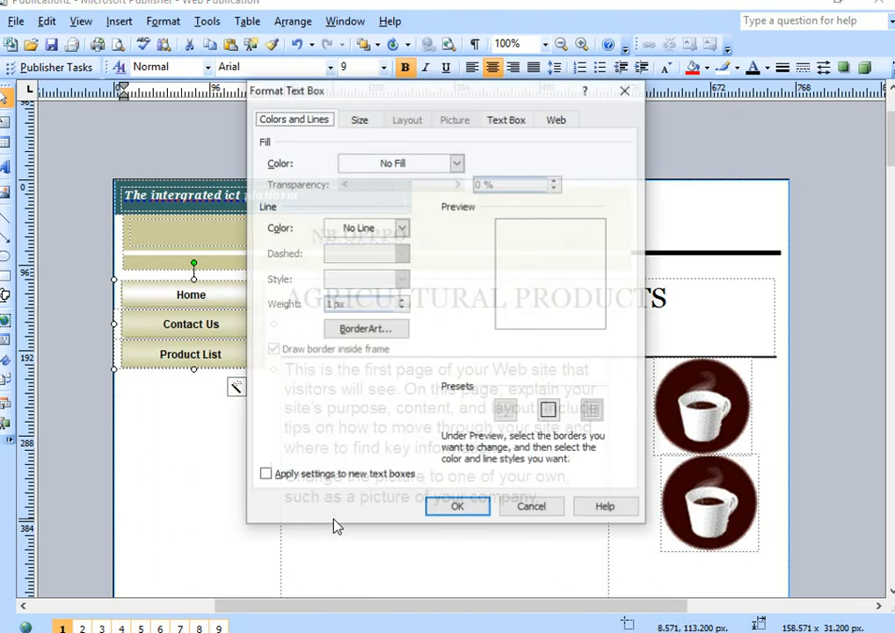
pyautogui.click(447, 168)
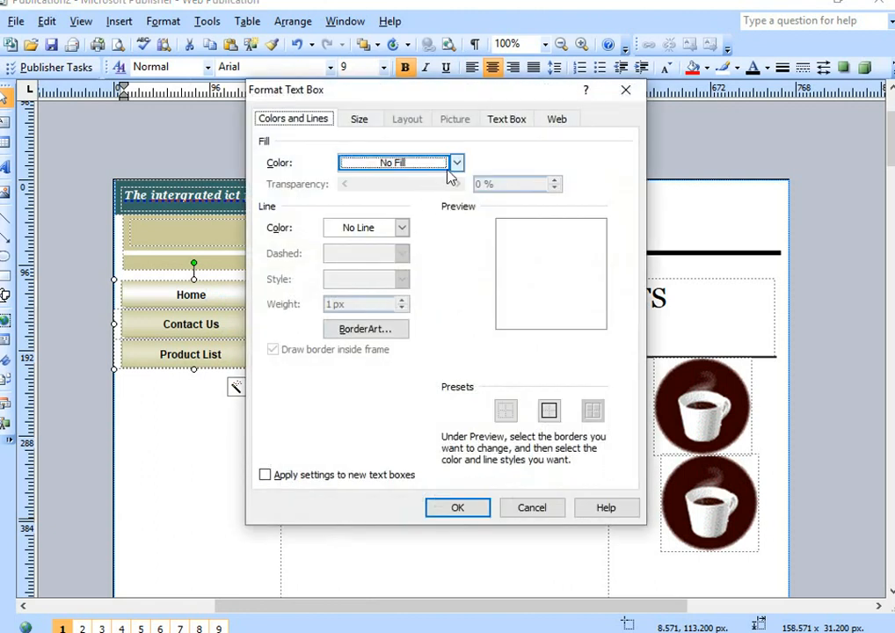
pyautogui.click(457, 164)
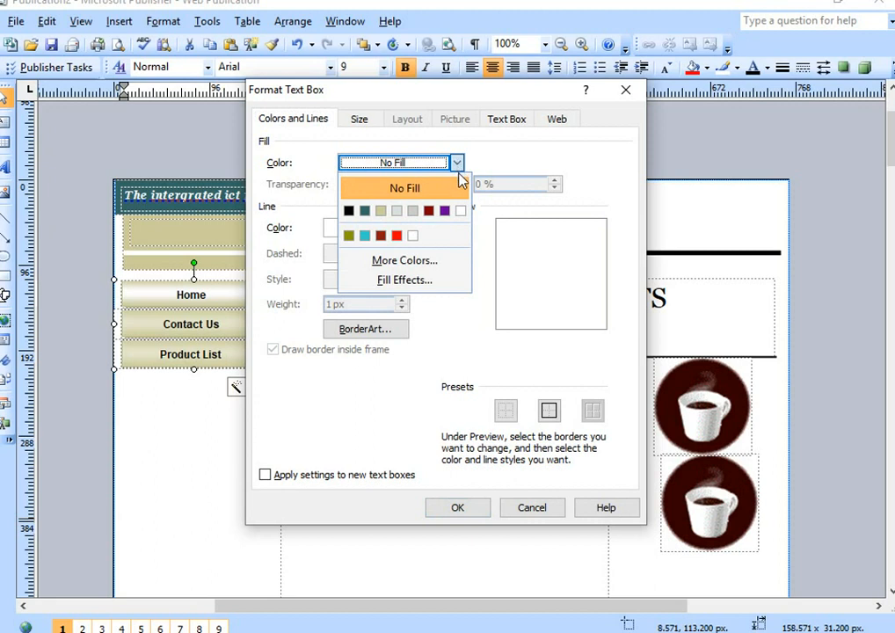
pyautogui.click(426, 262)
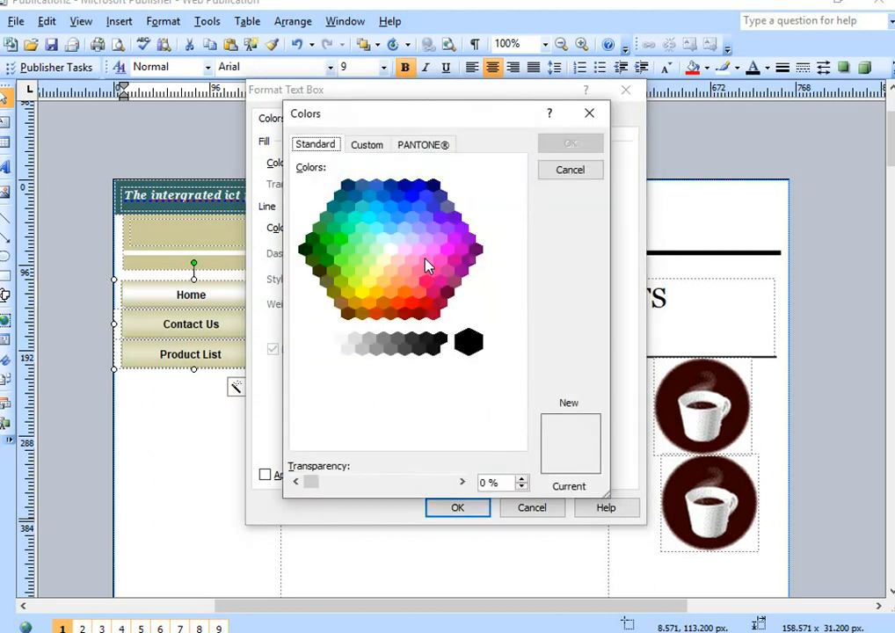
pyautogui.click(326, 216)
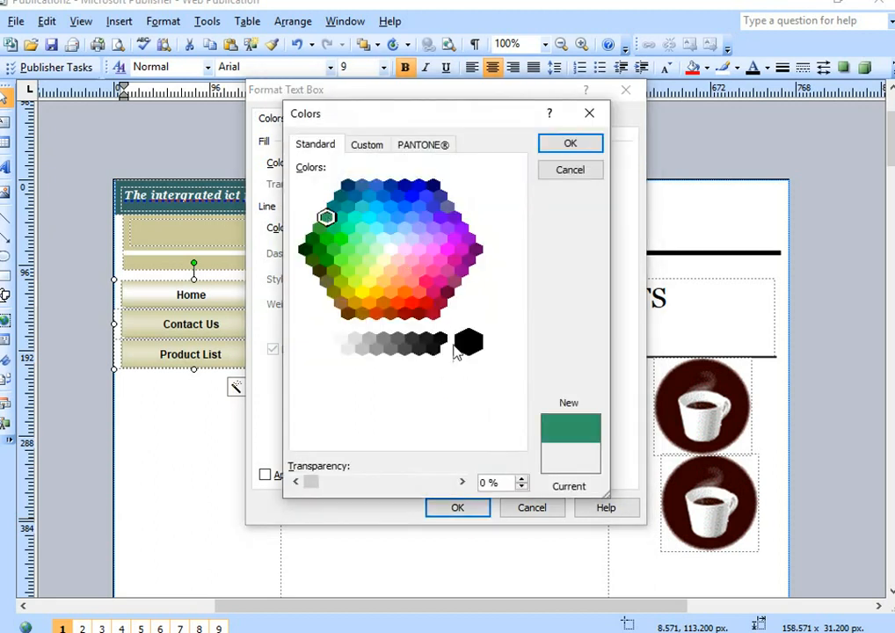
pyautogui.click(566, 145)
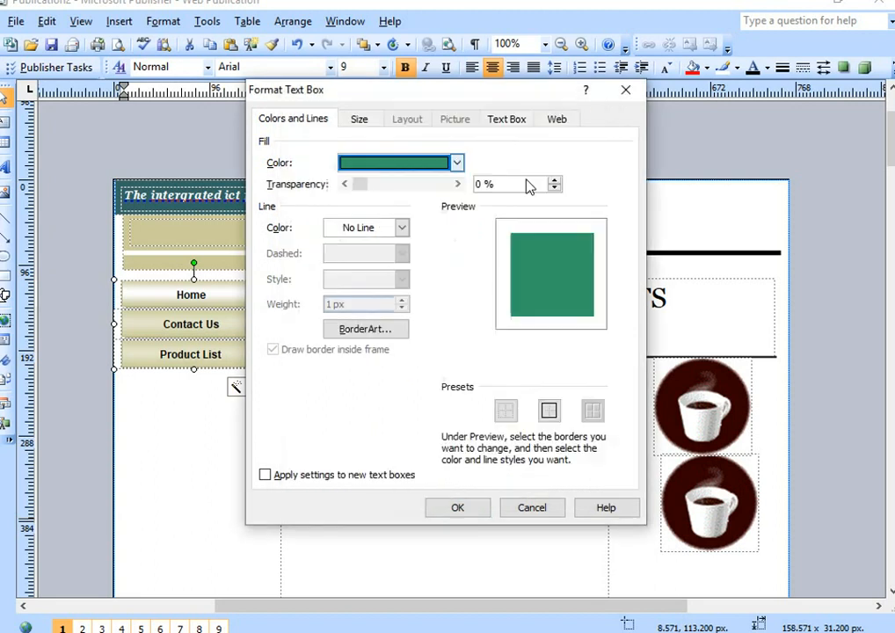
# Step: Set the Home button's outline to a solid white line in the 6 pt triple-line style
pyautogui.click(401, 229)
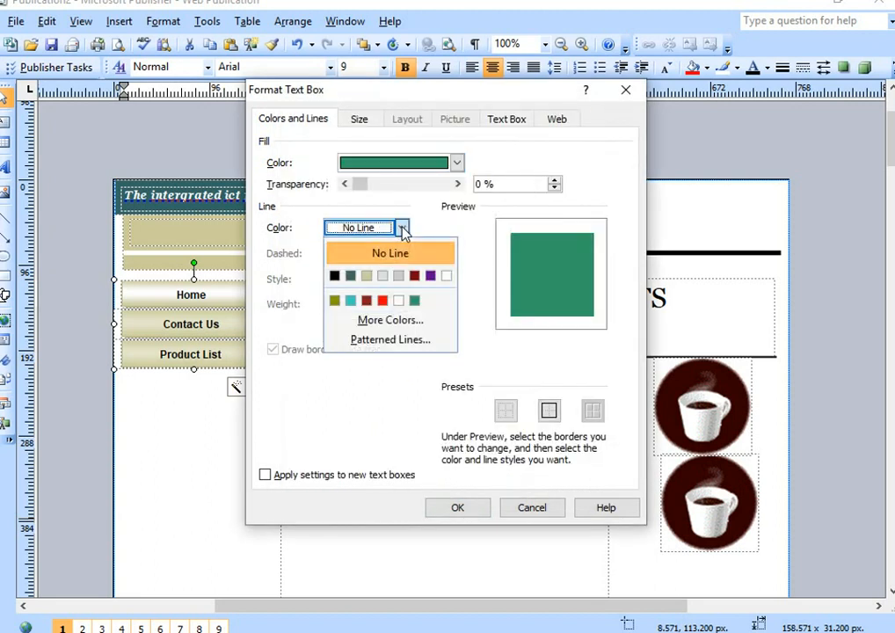
pyautogui.click(400, 303)
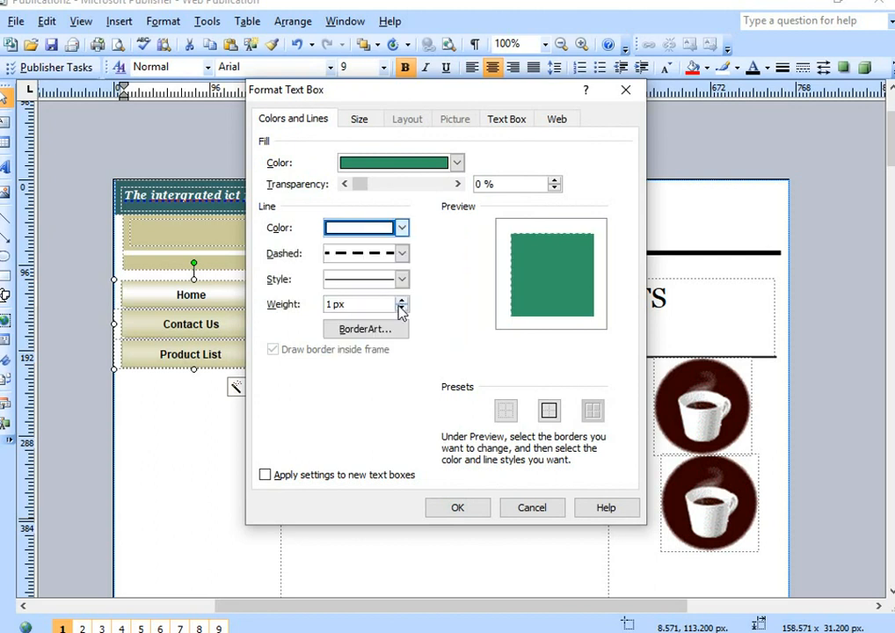
pyautogui.click(402, 253)
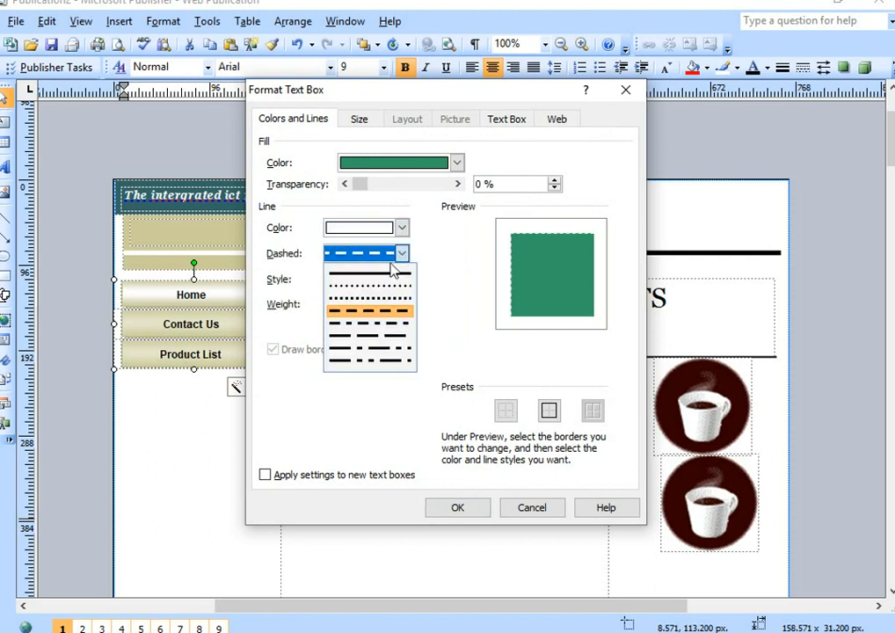
pyautogui.click(377, 275)
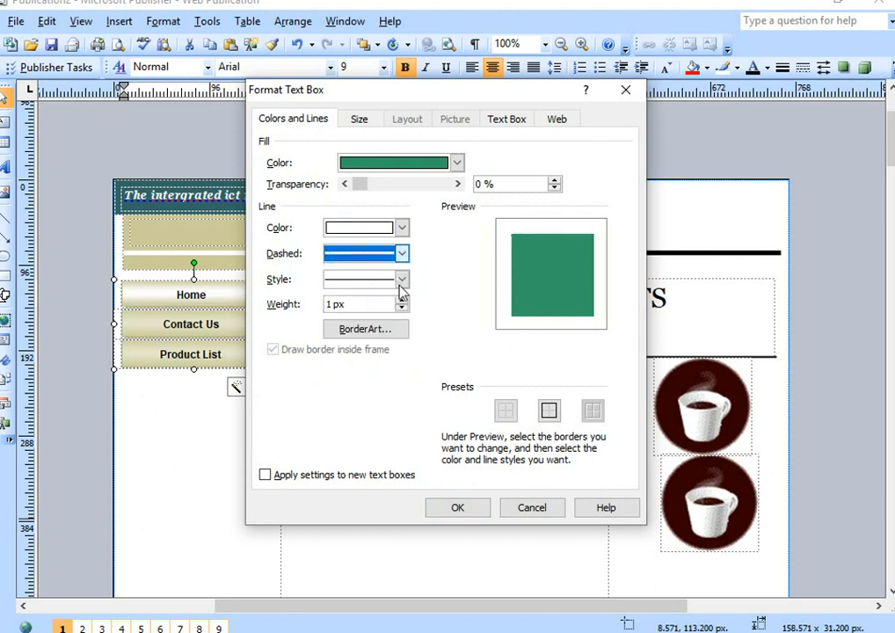
pyautogui.click(402, 279)
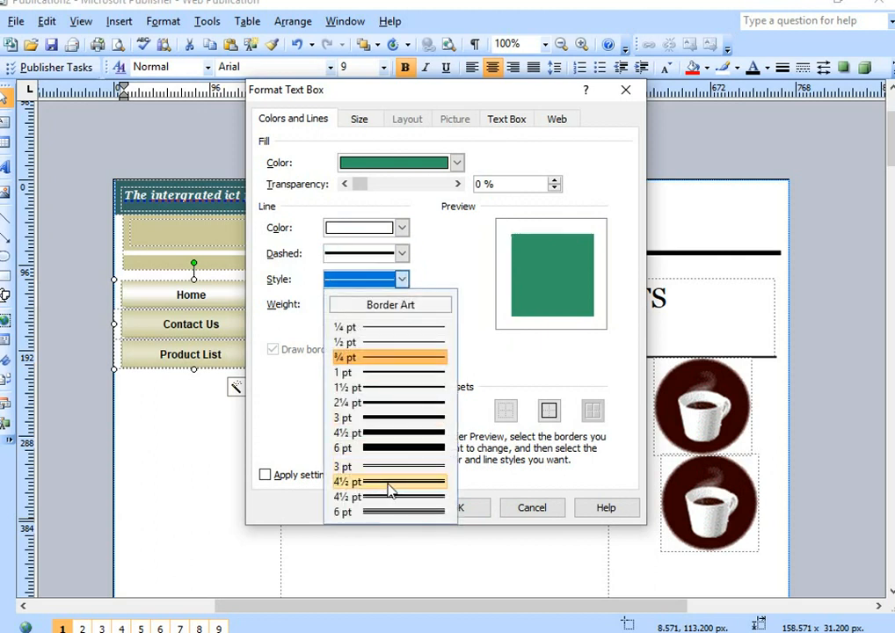
pyautogui.click(384, 511)
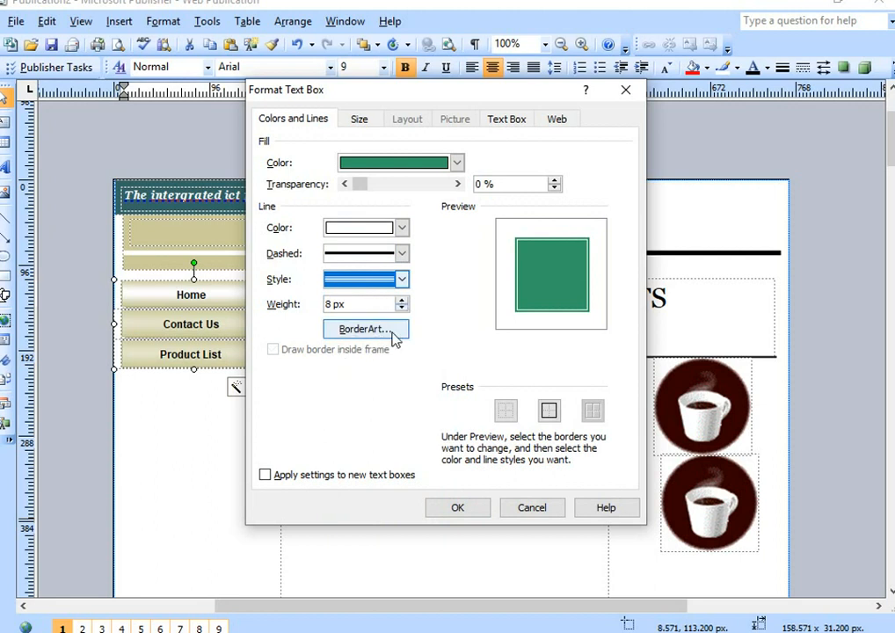
# Step: Apply the Creatures...Lady Bug BorderArt to the Home button and shift the navigation bar down about 16 px
pyautogui.click(373, 333)
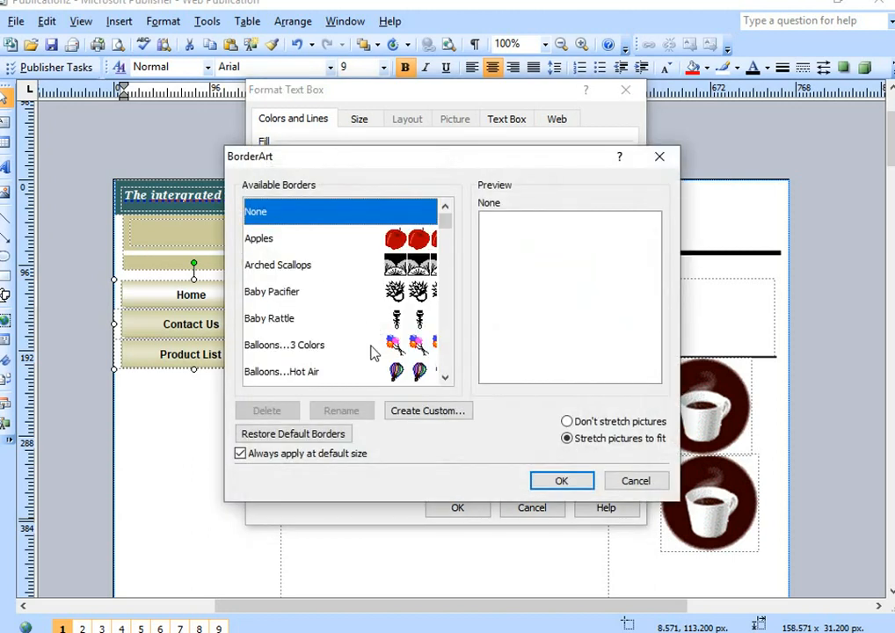
pyautogui.scroll(-1, 387, 355)
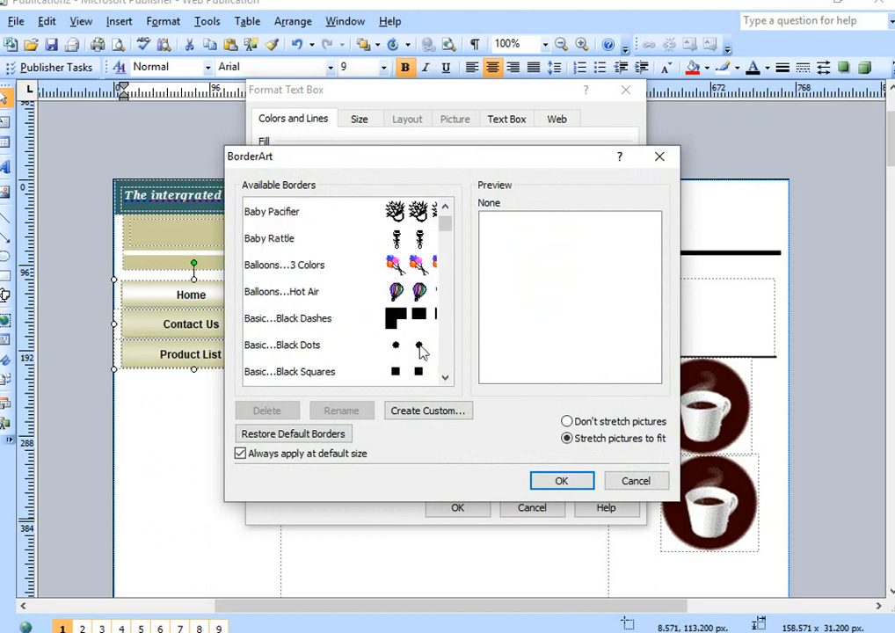
pyautogui.click(422, 349)
pyautogui.scroll(-4, 422, 351)
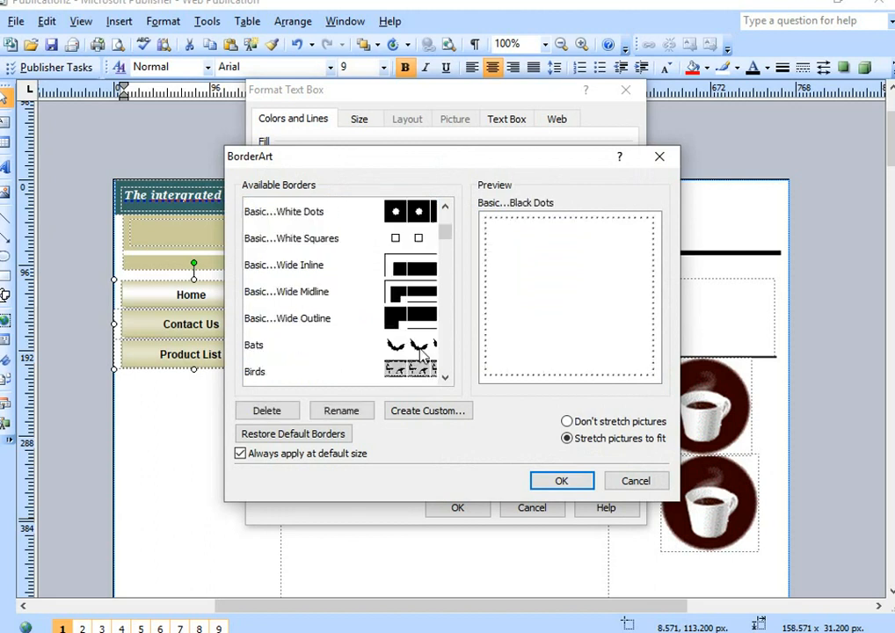
pyautogui.scroll(-5, 422, 352)
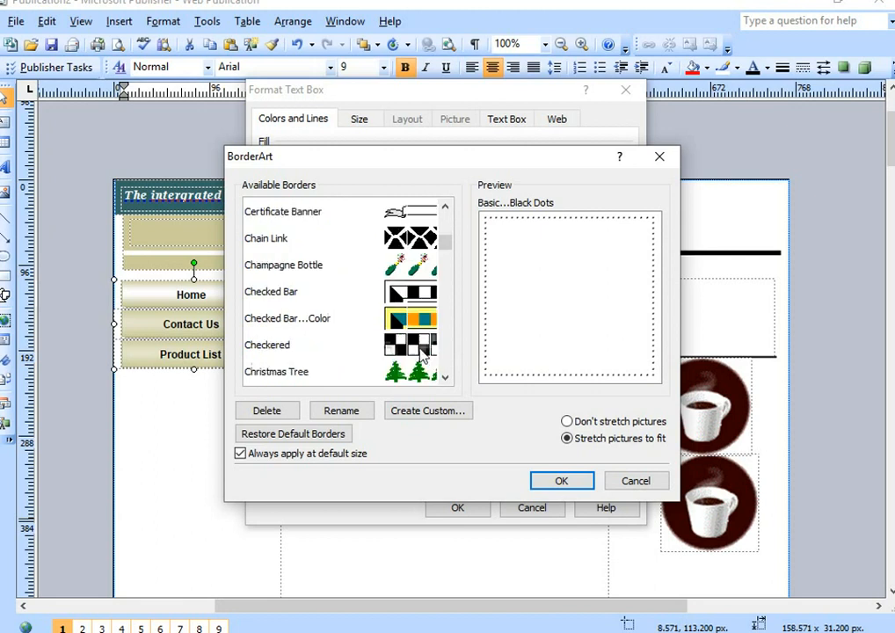
pyautogui.scroll(-4, 421, 351)
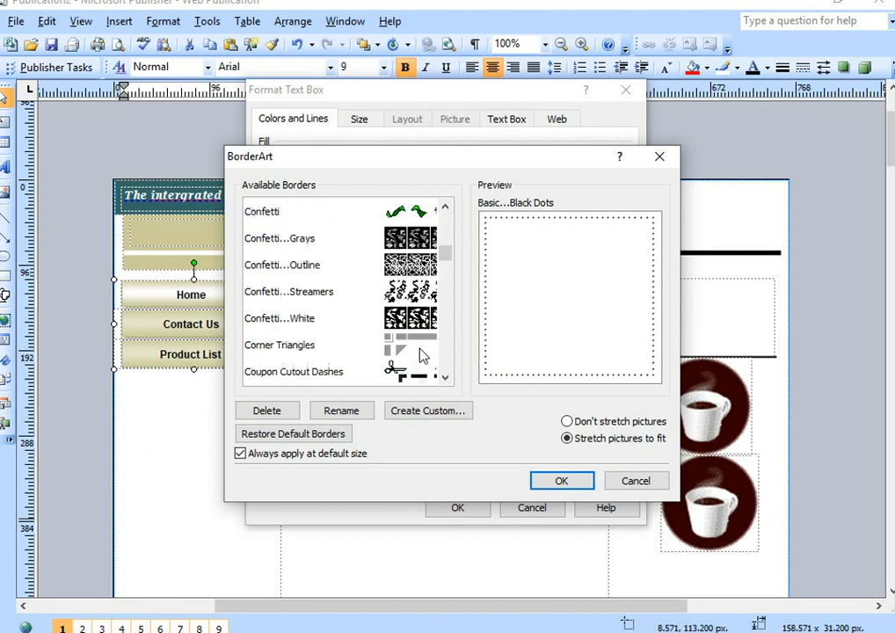
pyautogui.scroll(-1, 422, 354)
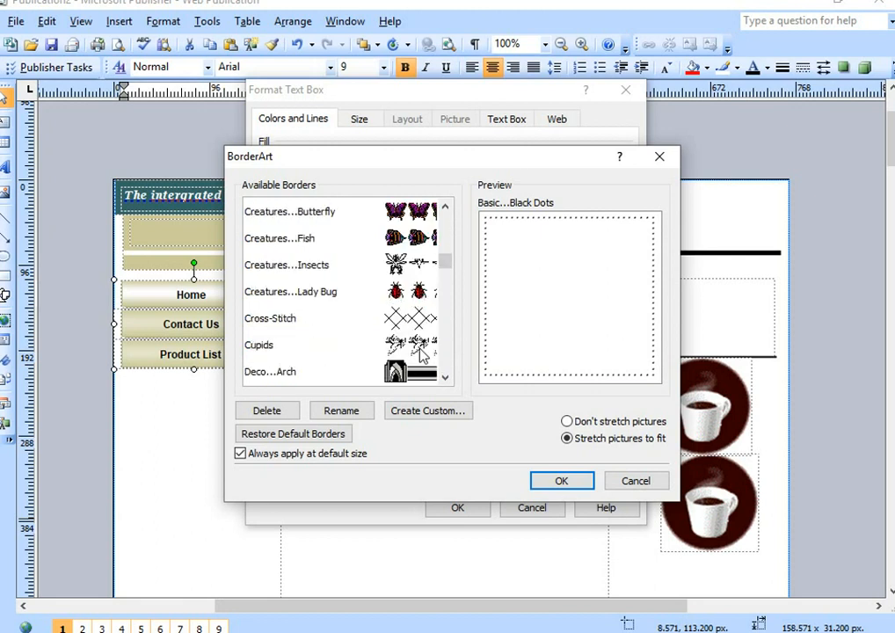
pyautogui.click(407, 294)
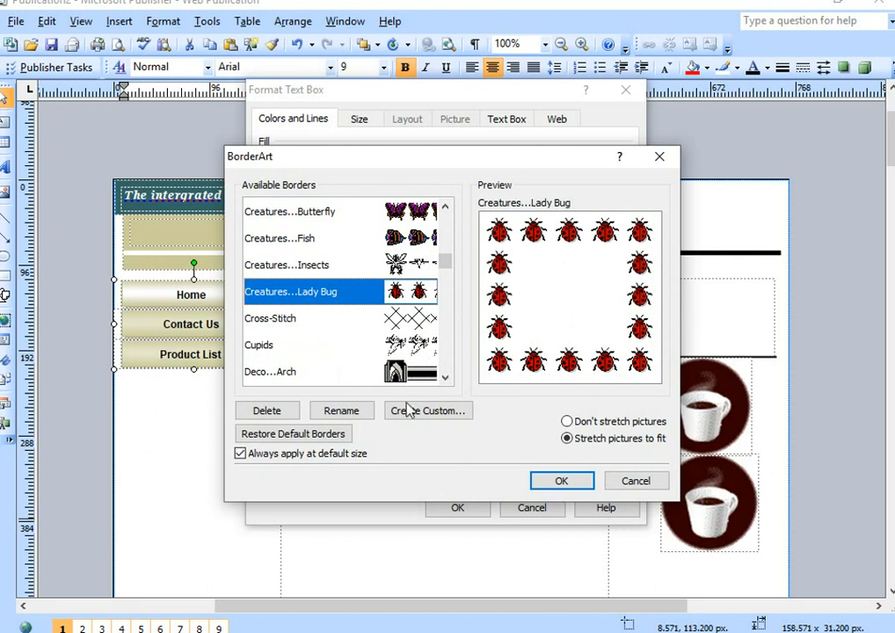
pyautogui.click(563, 481)
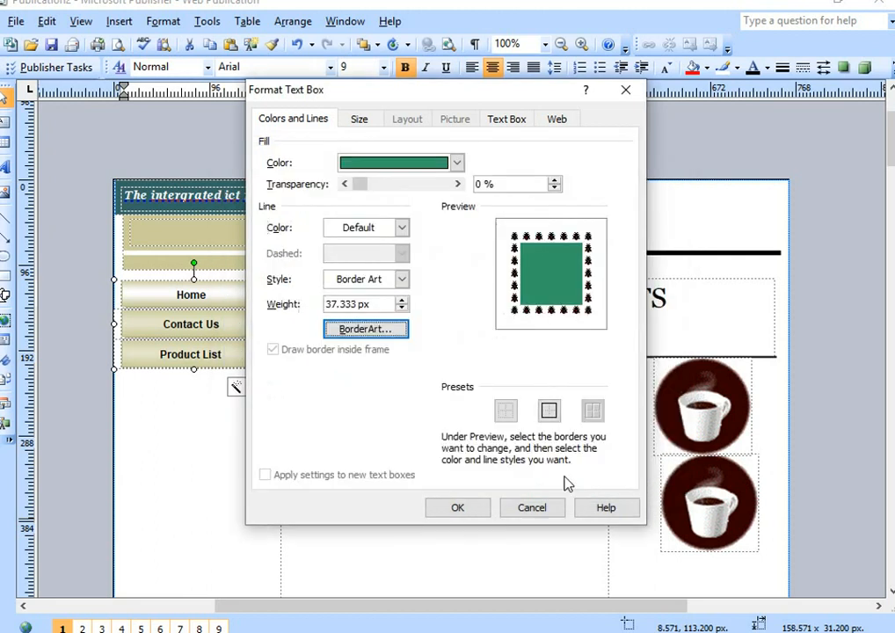
pyautogui.click(469, 504)
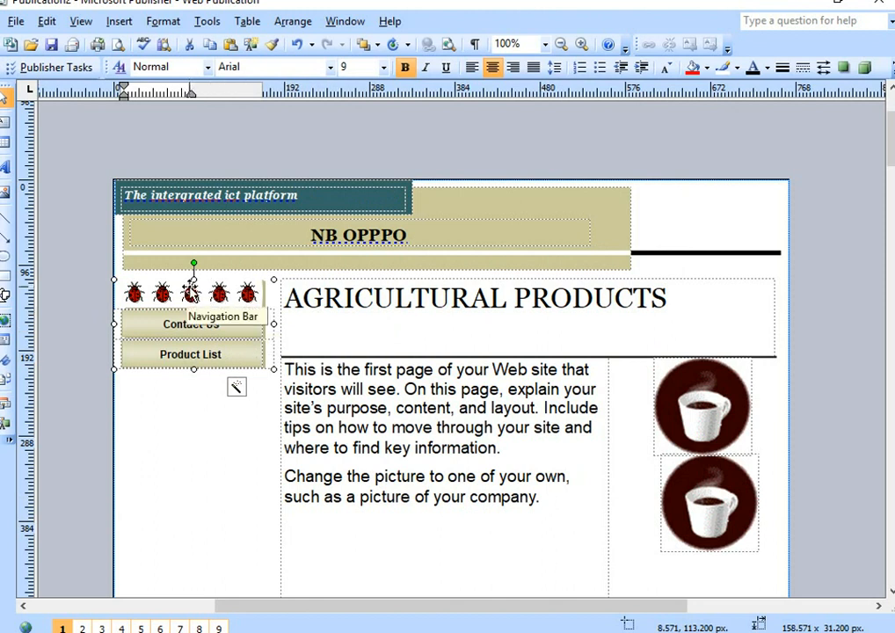
pyautogui.moveTo(186, 288)
pyautogui.mouseDown()
pyautogui.moveTo(192, 267)
pyautogui.moveTo(189, 299)
pyautogui.mouseUp()
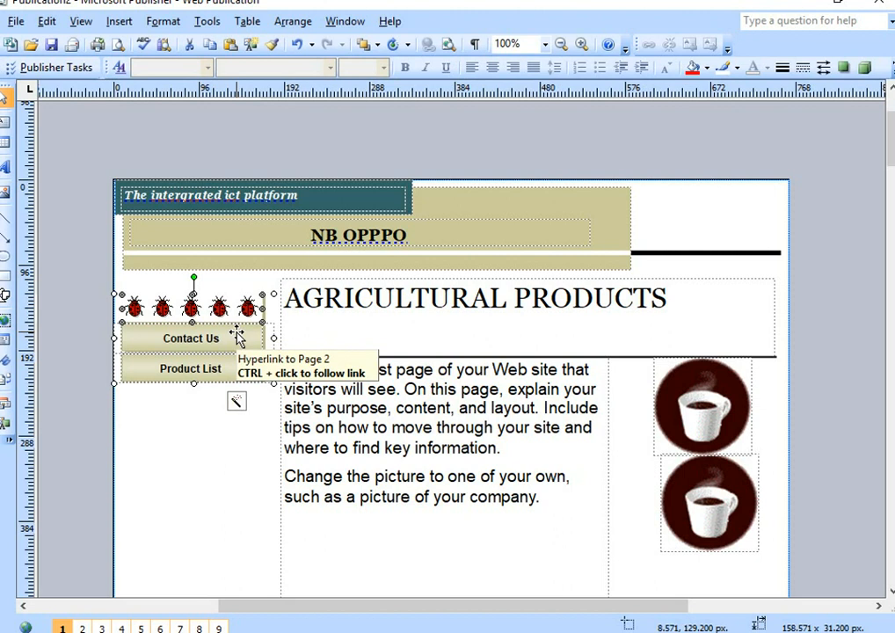
# Step: Undo the navigation bar's downward shift and the Home button's Lady Bug BorderArt
pyautogui.click(300, 46)
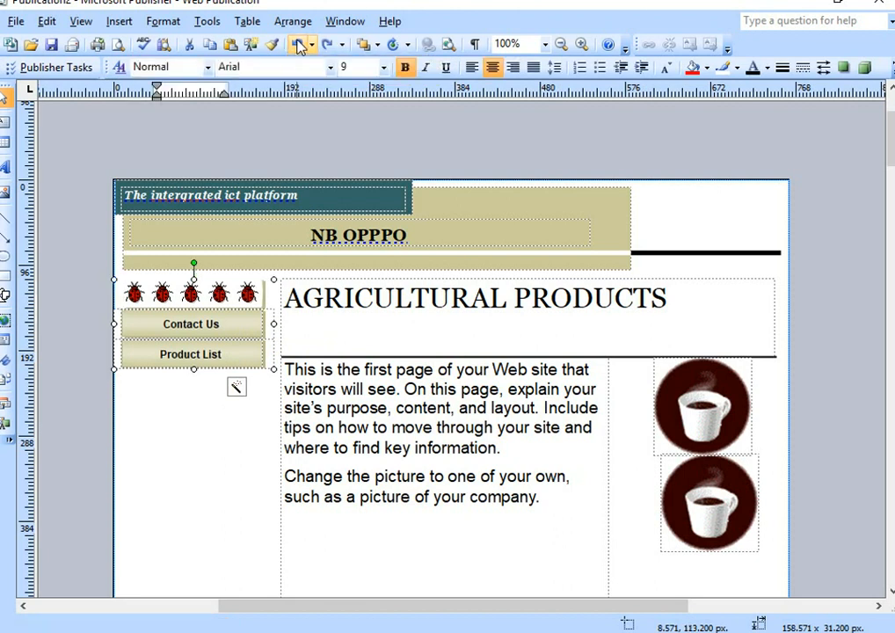
pyautogui.click(300, 46)
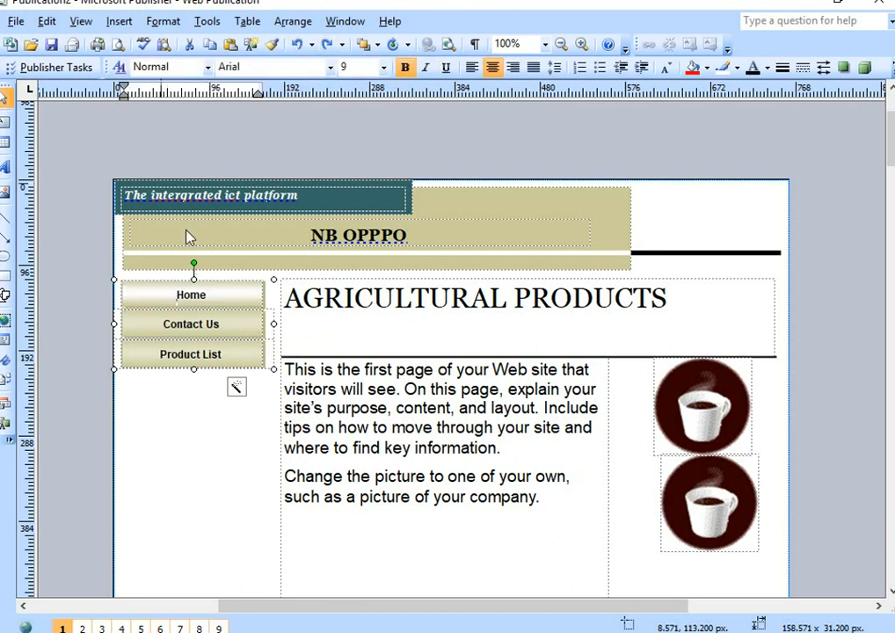
# Step: Give the navigation bar's Home button a solid bright red outline with a weight of 5 px
pyautogui.rightClick(213, 295)
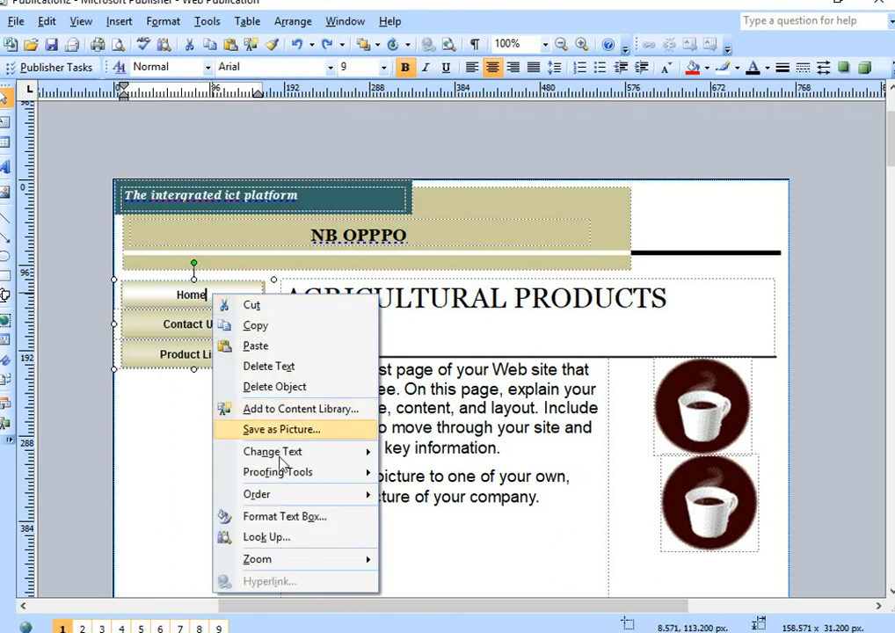
pyautogui.click(295, 517)
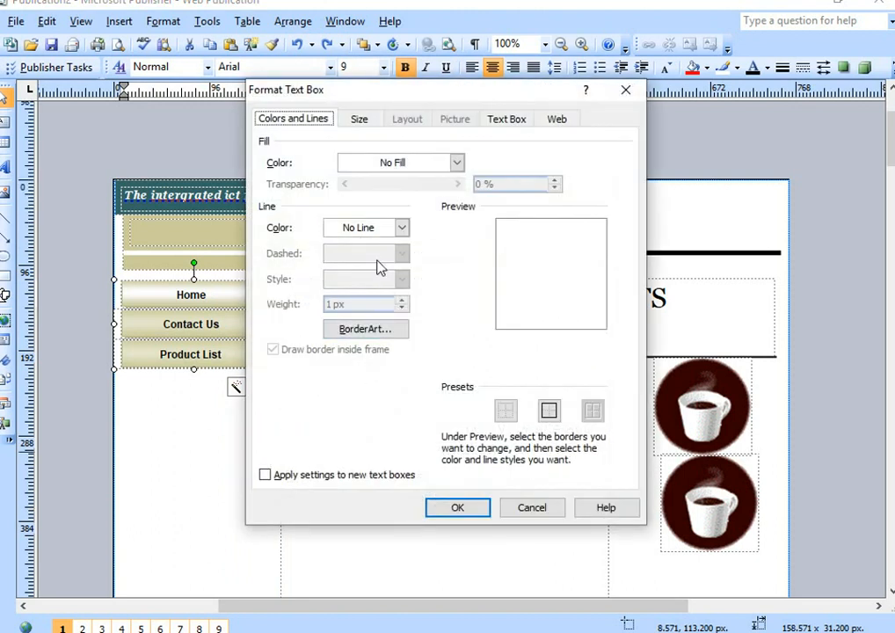
pyautogui.click(401, 231)
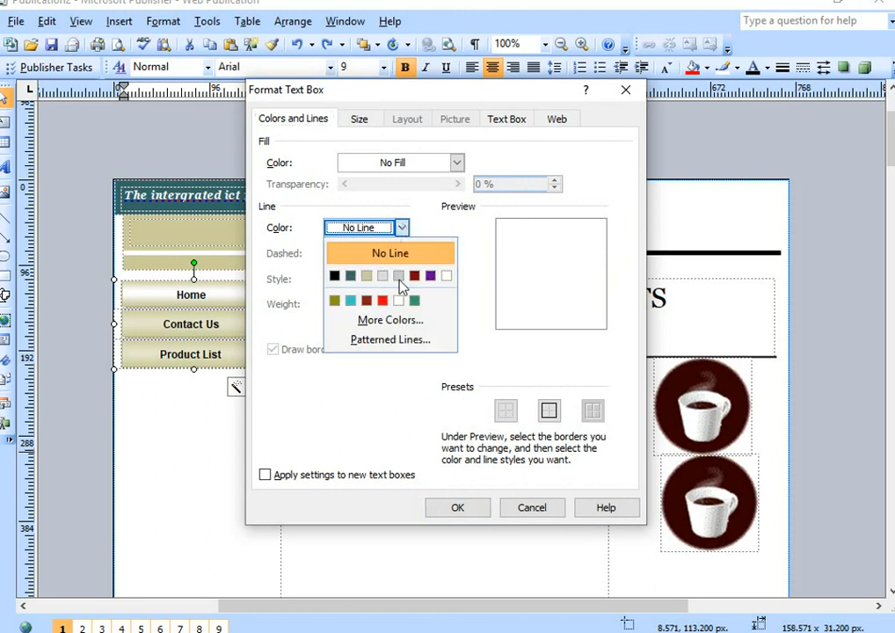
pyautogui.click(383, 301)
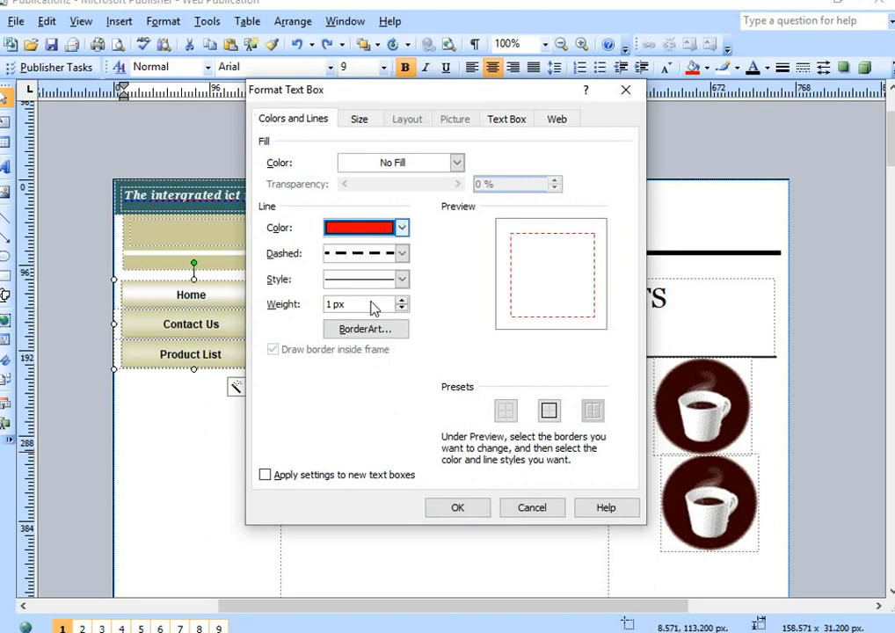
pyautogui.click(401, 255)
pyautogui.click(369, 277)
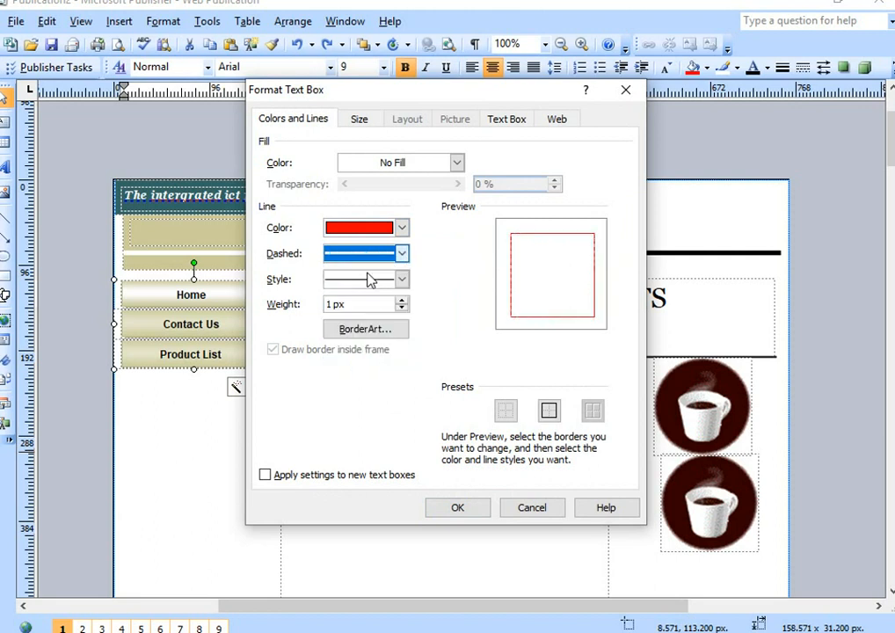
pyautogui.click(404, 301)
pyautogui.click(404, 301)
pyautogui.click(405, 300)
pyautogui.click(404, 300)
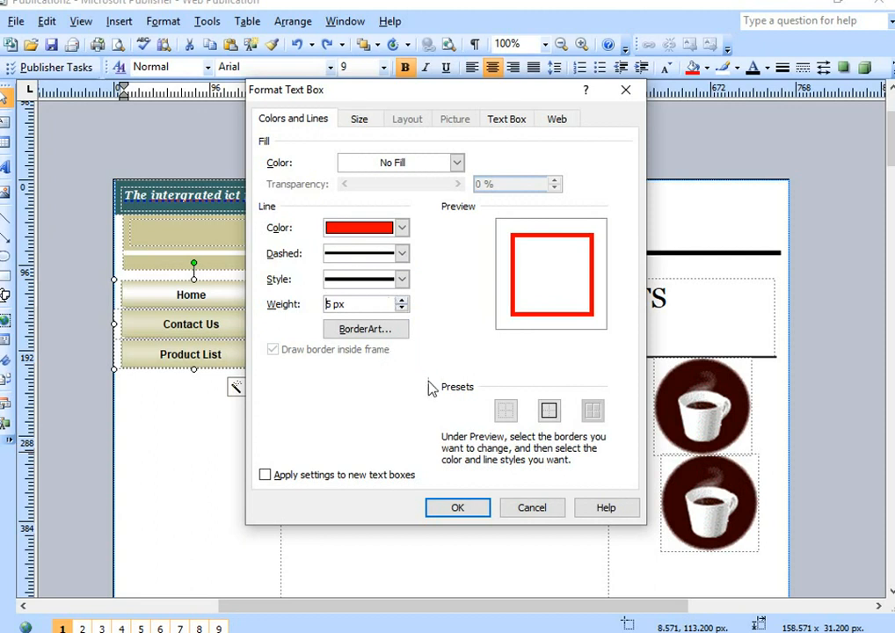
pyautogui.click(464, 510)
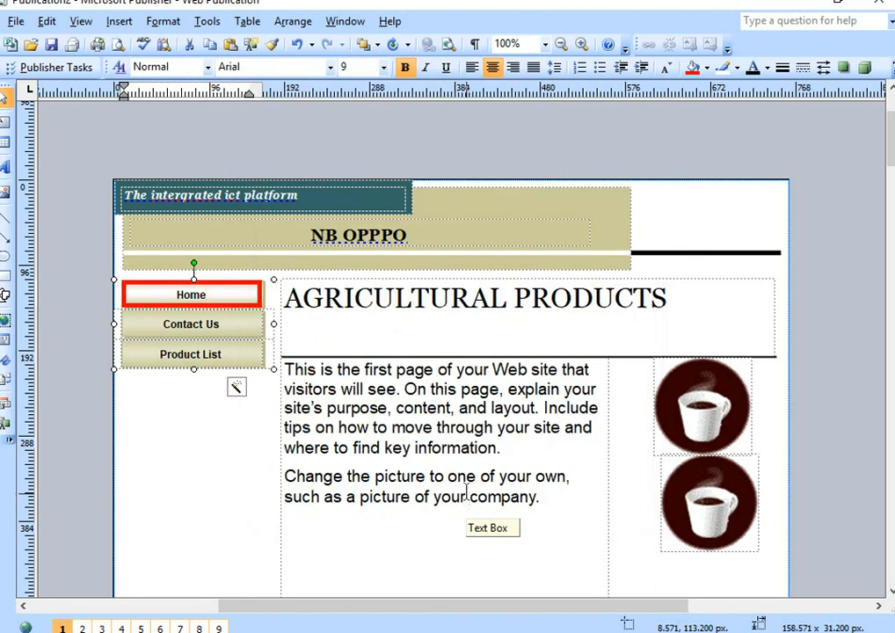
# Step: Give the Contact Us button a solid bright red outline in the 6 pt triple-line style
pyautogui.click(211, 331)
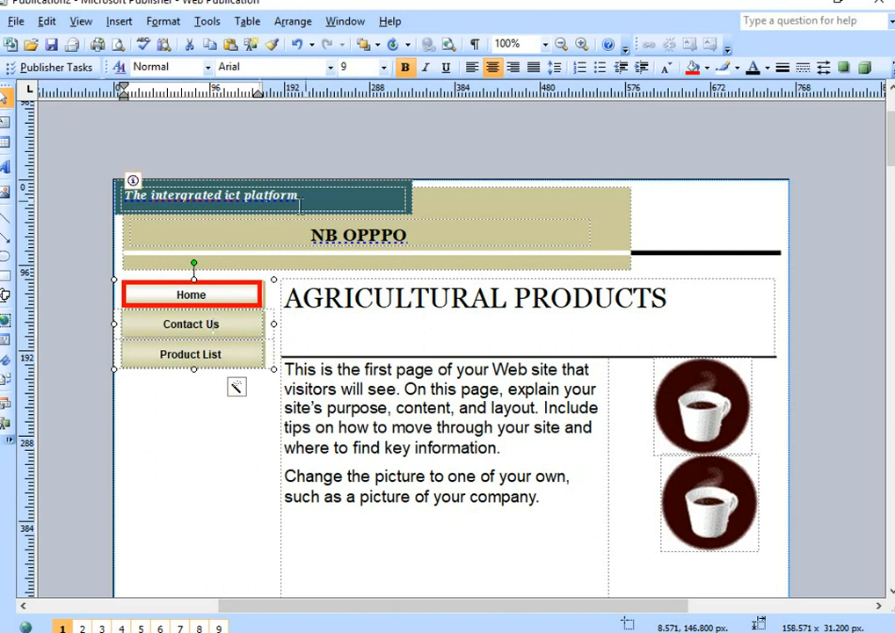
pyautogui.rightClick(213, 324)
pyautogui.click(274, 553)
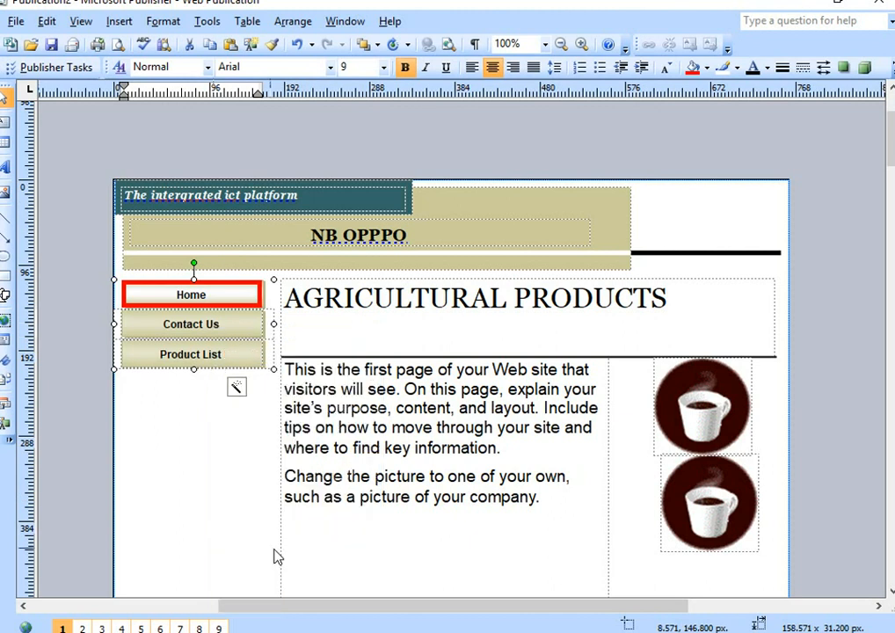
pyautogui.click(353, 228)
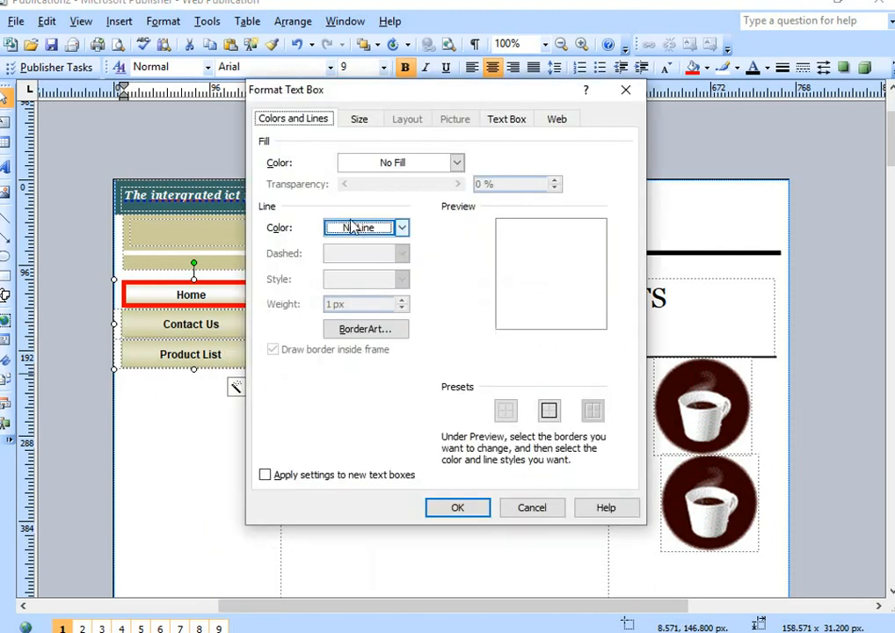
pyautogui.click(400, 230)
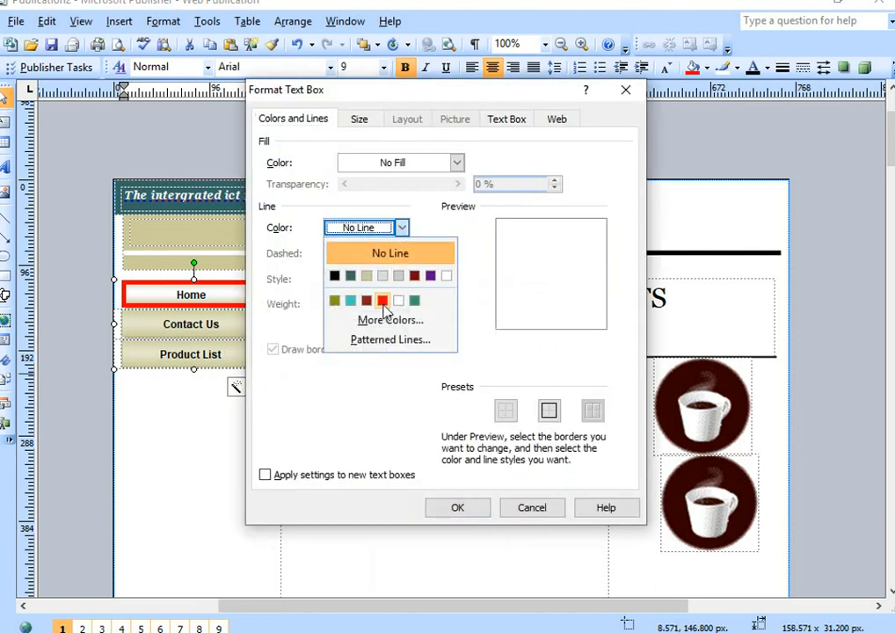
pyautogui.click(382, 300)
pyautogui.click(401, 253)
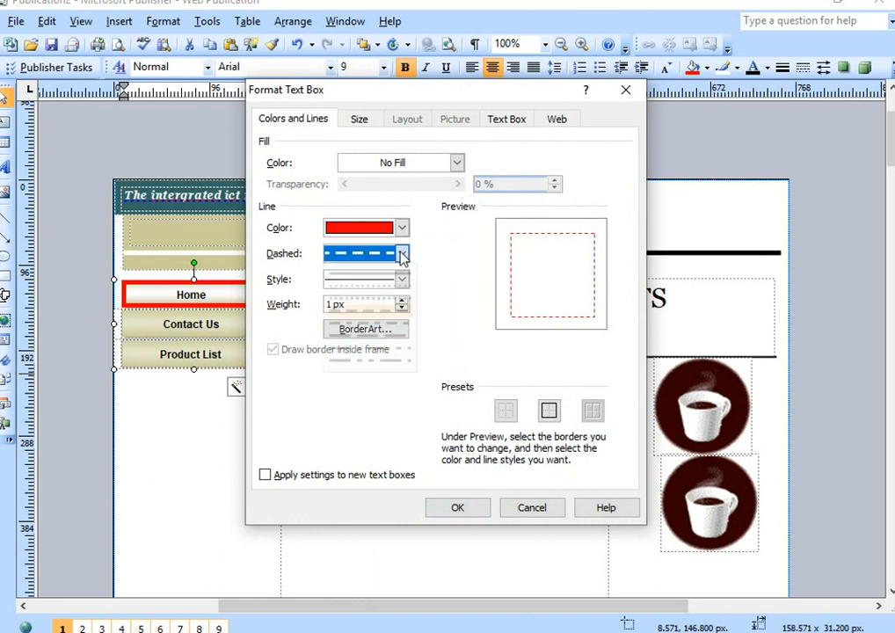
pyautogui.click(376, 275)
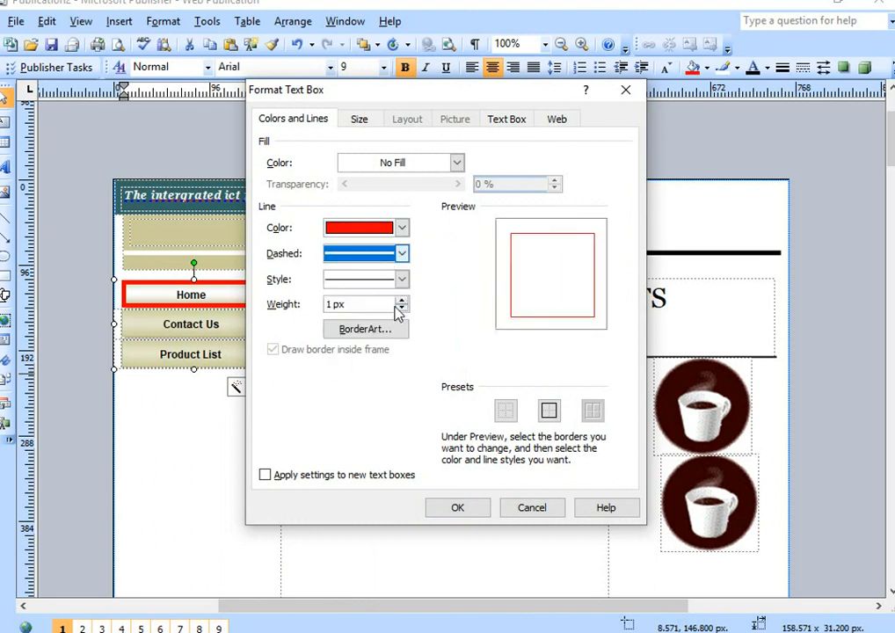
pyautogui.click(401, 279)
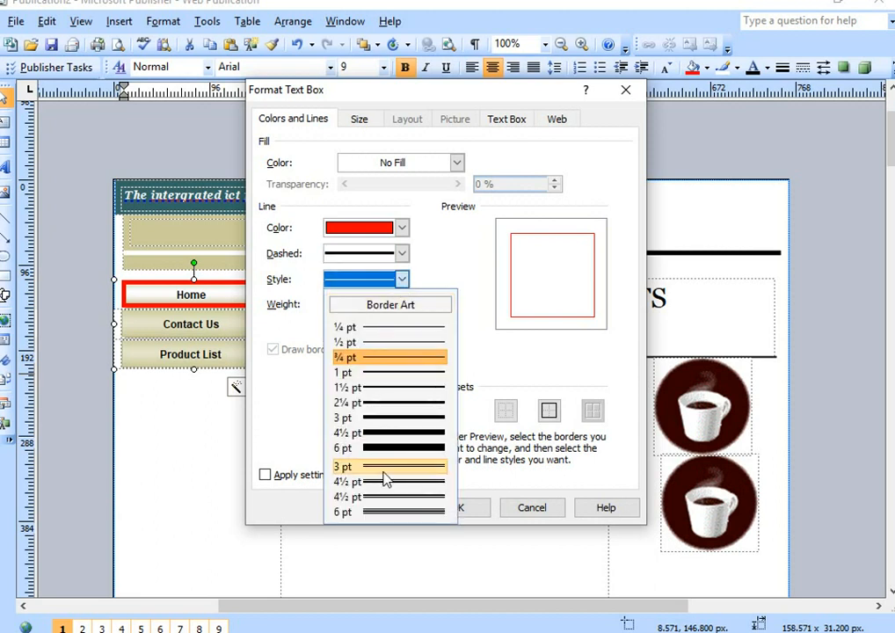
pyautogui.click(376, 512)
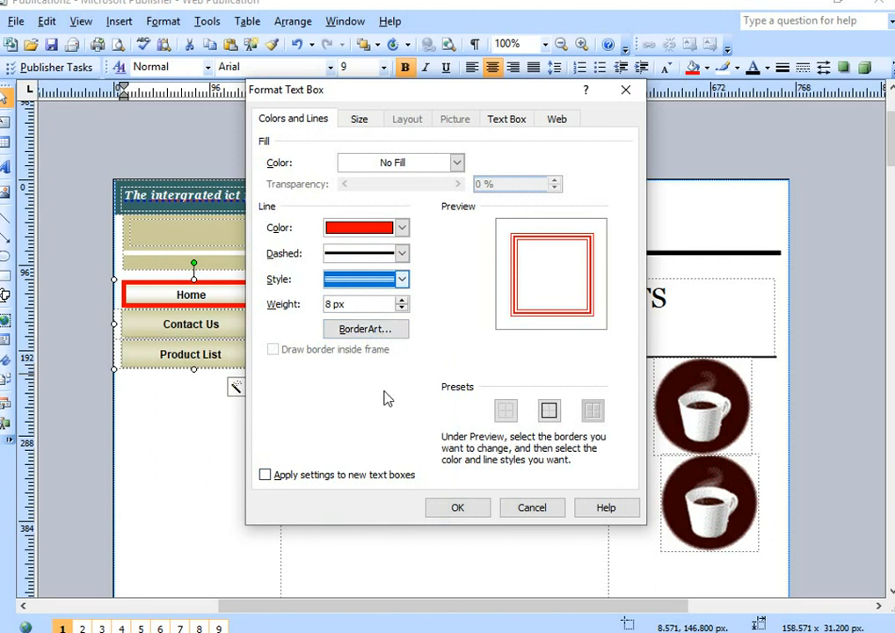
pyautogui.click(456, 508)
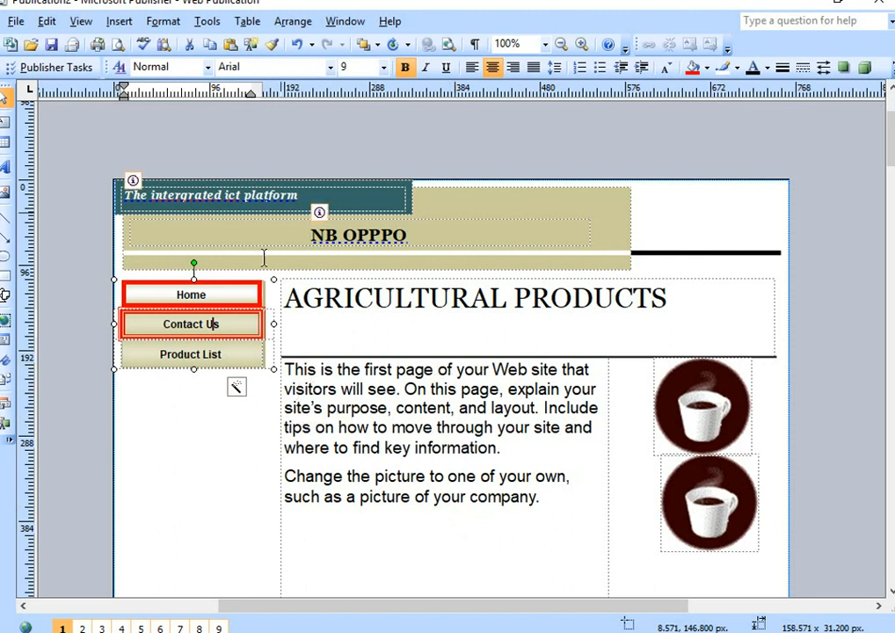
# Step: Insert a pull quote from the Design Gallery and place it directly beneath the navigation bar
pyautogui.click(226, 354)
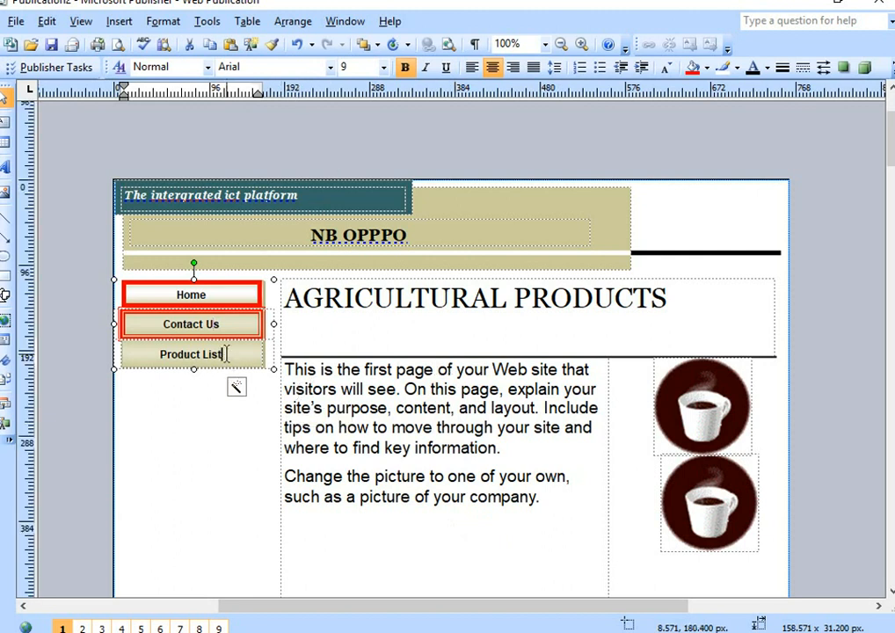
pyautogui.click(123, 24)
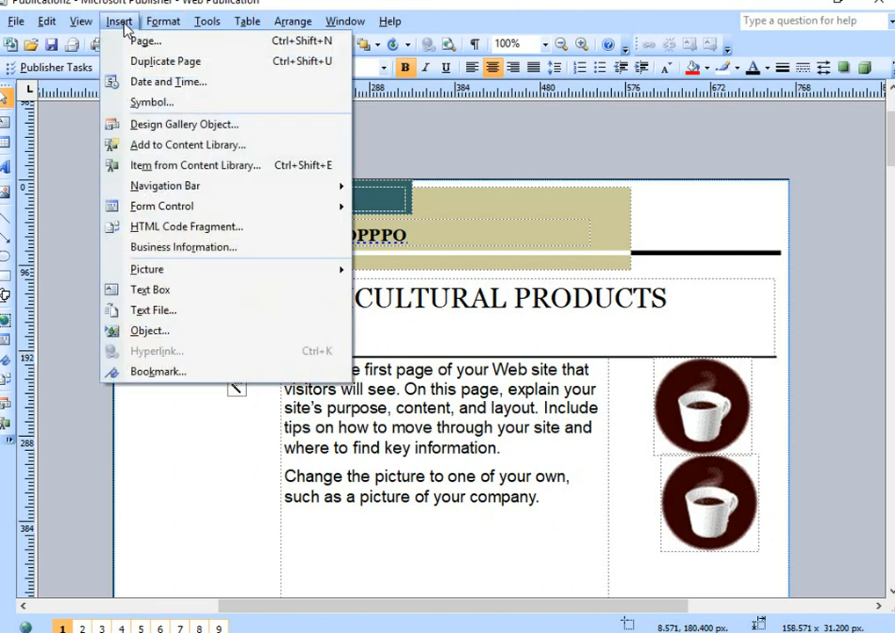
pyautogui.click(197, 130)
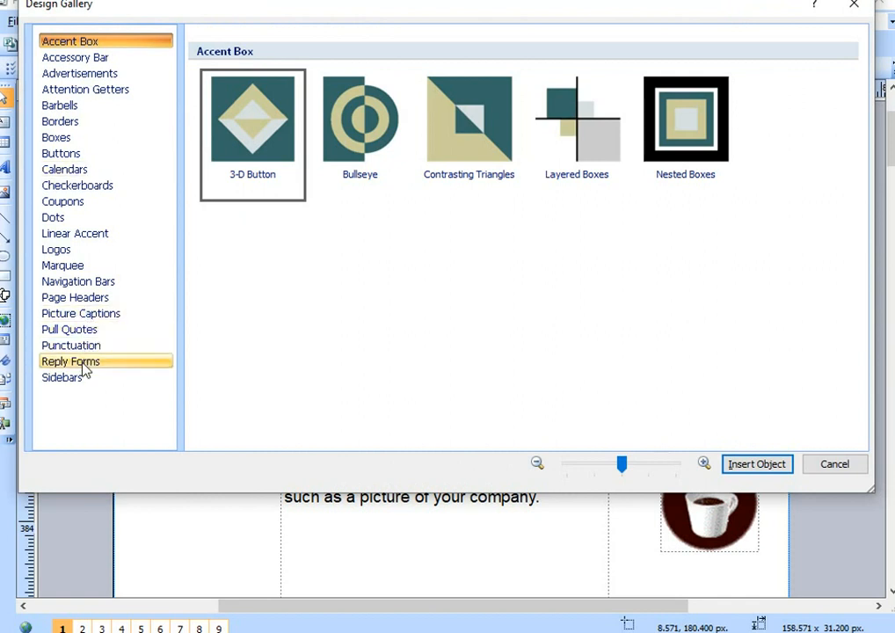
pyautogui.click(83, 331)
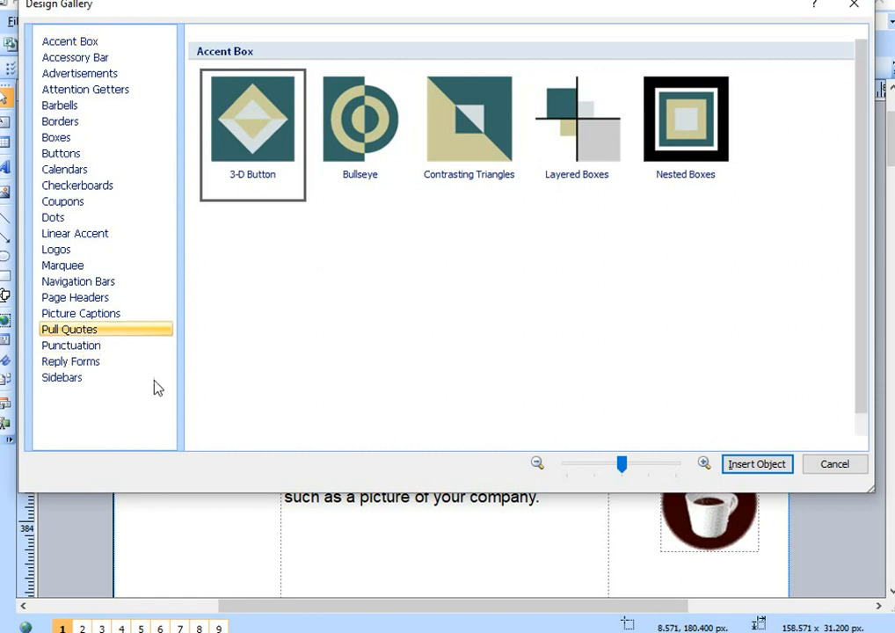
pyautogui.click(758, 465)
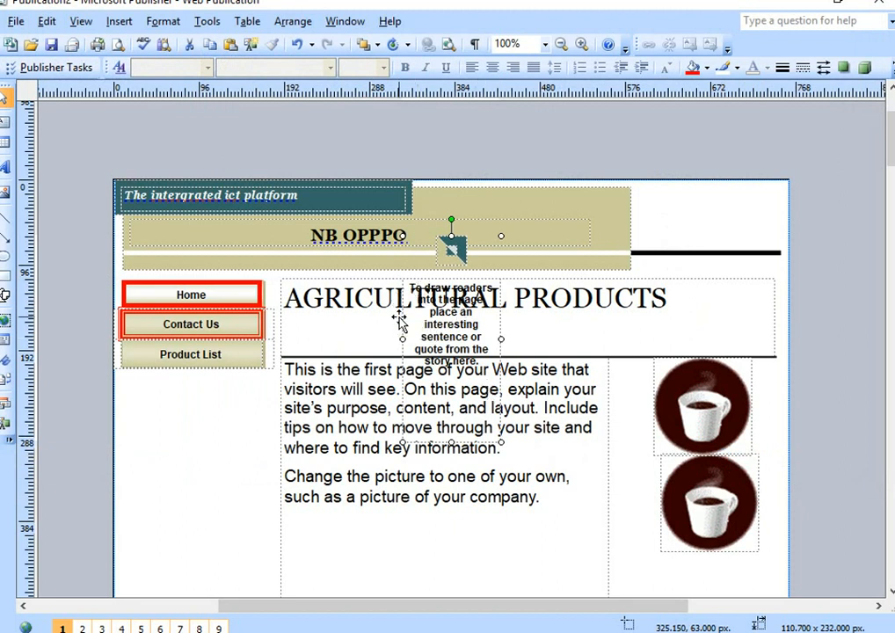
pyautogui.moveTo(399, 314); pyautogui.dragTo(141, 463)
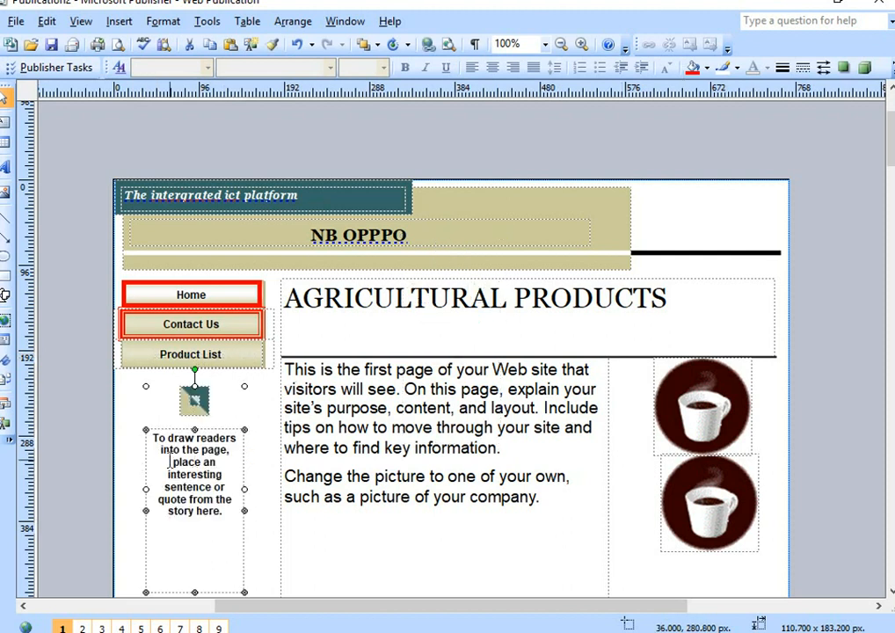
# Step: Bring the pull quote's text box to the front of the stacking order
pyautogui.rightClick(169, 461)
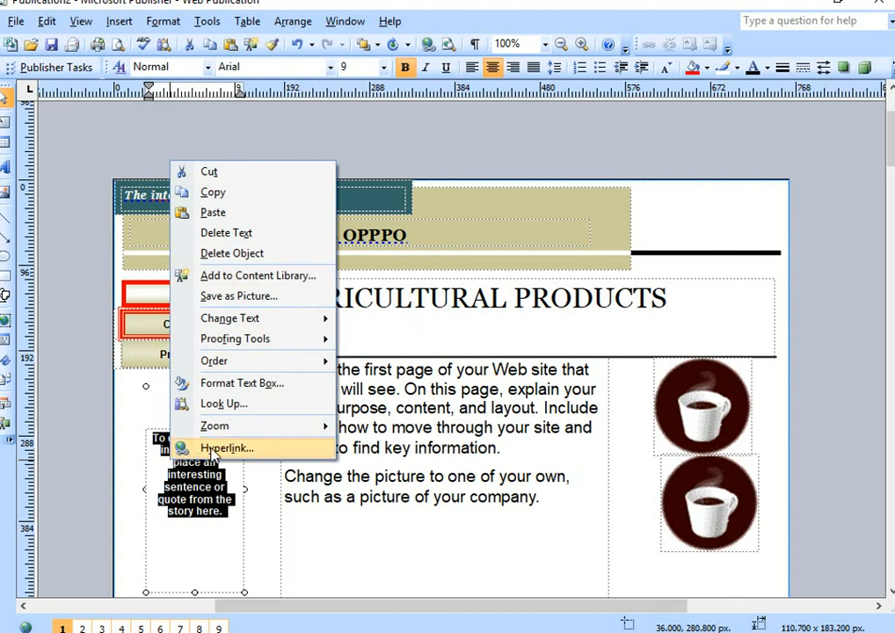
pyautogui.moveTo(216, 432)
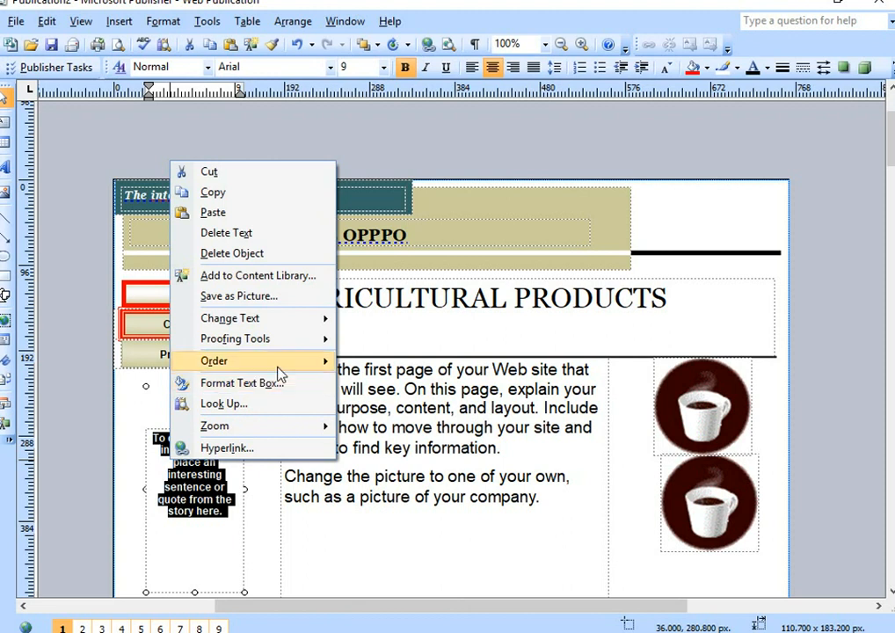
pyautogui.moveTo(299, 370)
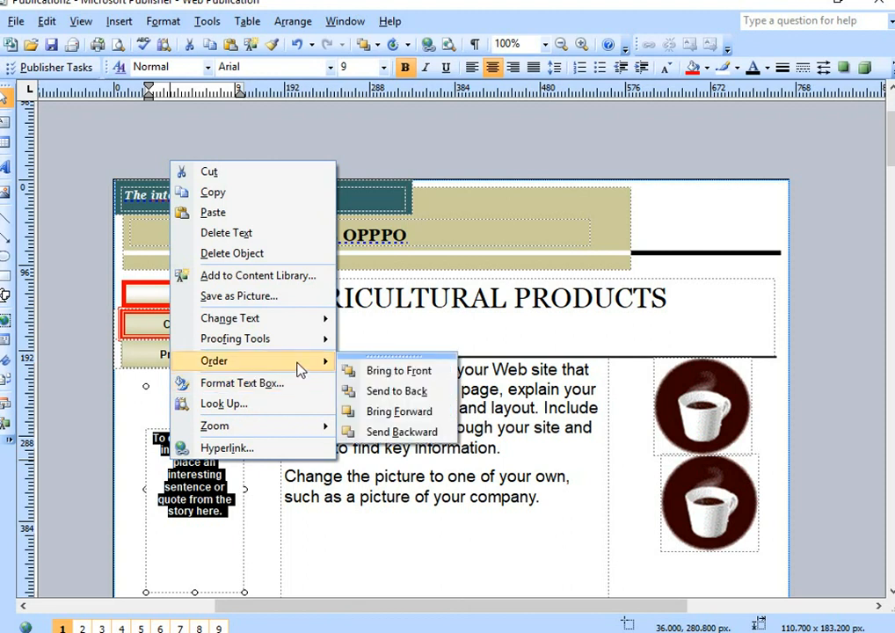
pyautogui.click(419, 372)
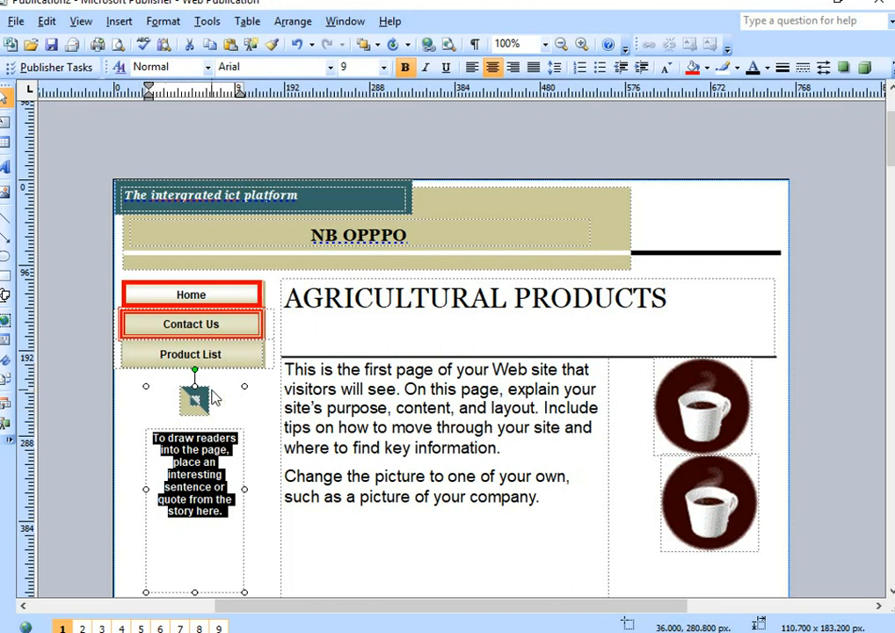
# Step: Move the pull quote over the end of the AGRICULTURAL PRODUCTS heading and replace its placeholder text with 210
pyautogui.moveTo(193, 397); pyautogui.dragTo(637, 237)
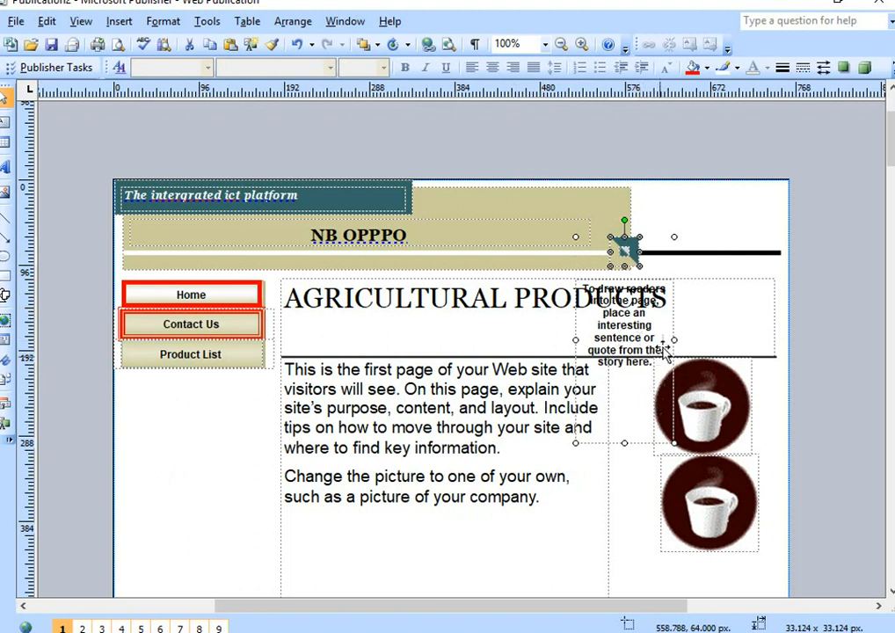
pyautogui.click(646, 364)
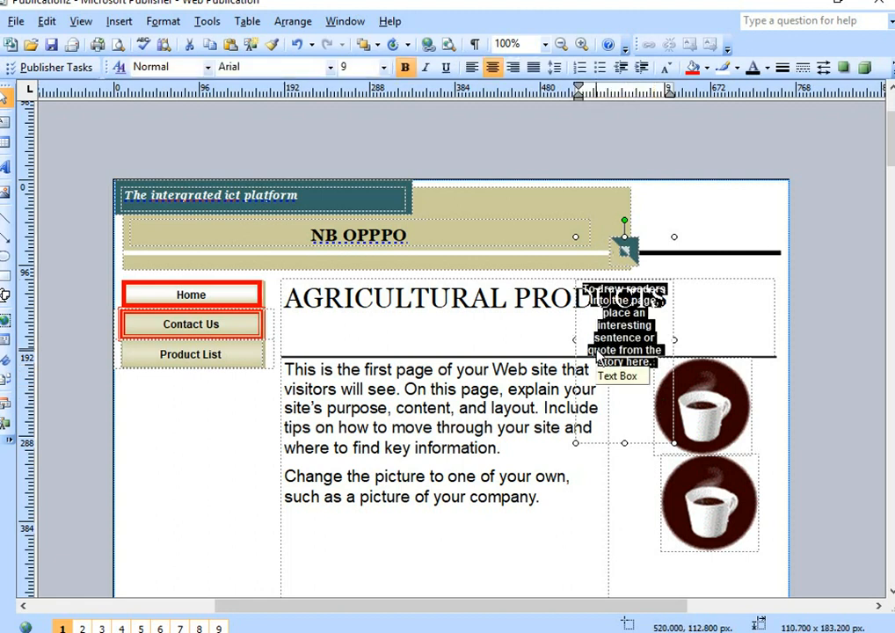
pyautogui.press('Delete')
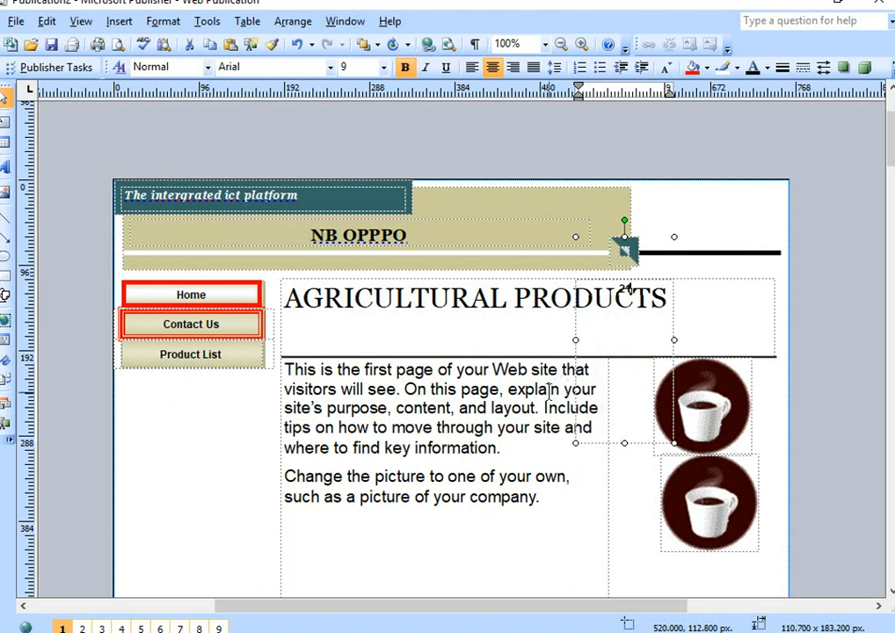
pyautogui.write('210')
# Step: Set the font size of the letter C in the AGRICULTURAL PRODUCTS heading to 48
pyautogui.moveTo(636, 289); pyautogui.dragTo(609, 288)
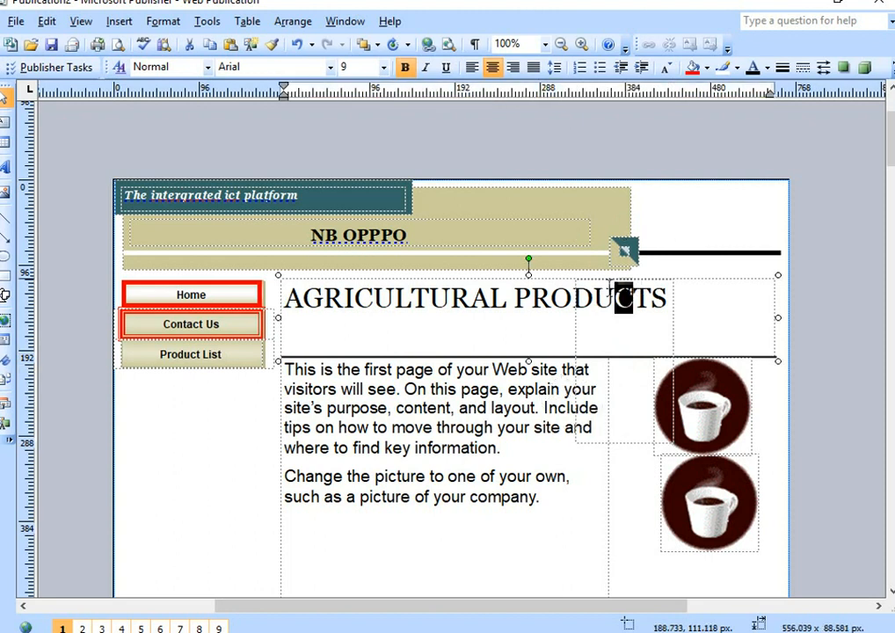
pyautogui.click(384, 67)
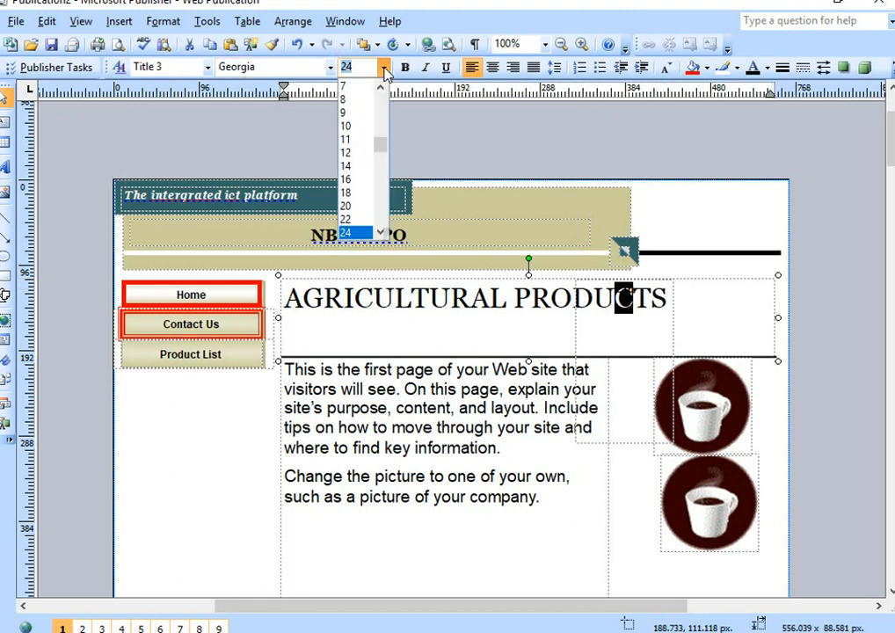
pyautogui.scroll(-3, 384, 224)
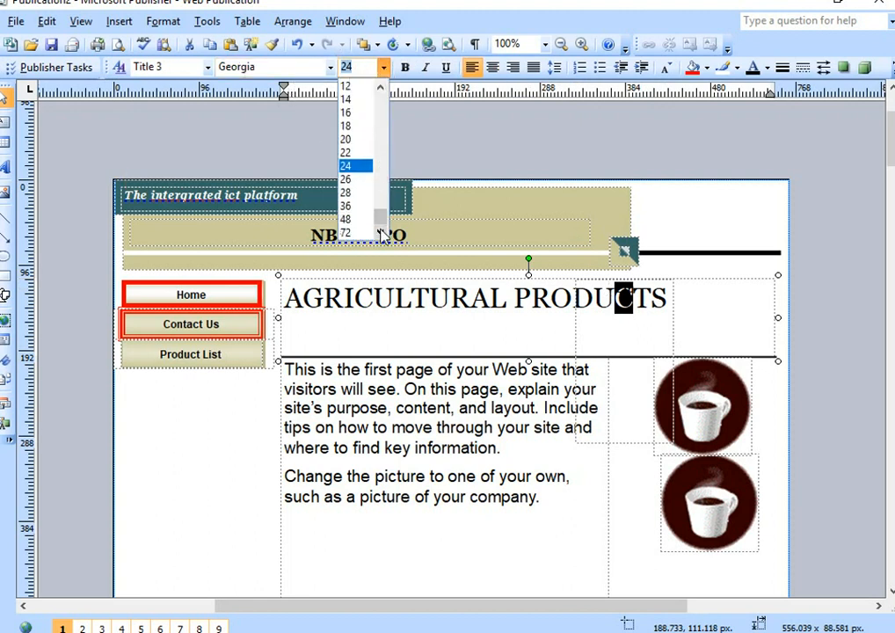
pyautogui.click(348, 219)
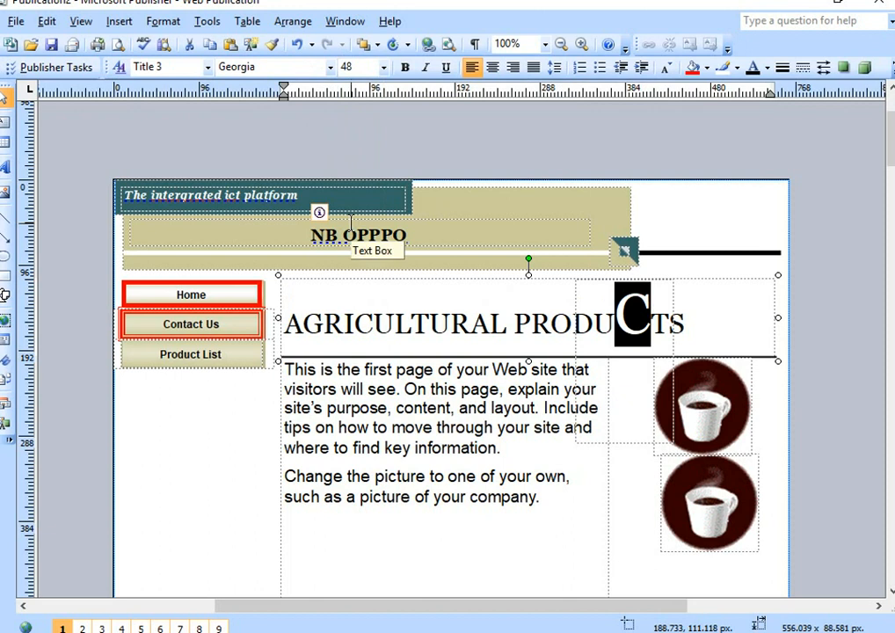
# Step: Undo the heading letter's last font size change and move the pull quote sideways toward the end of AGRICULTURAL PRODUCTS
pyautogui.click(300, 51)
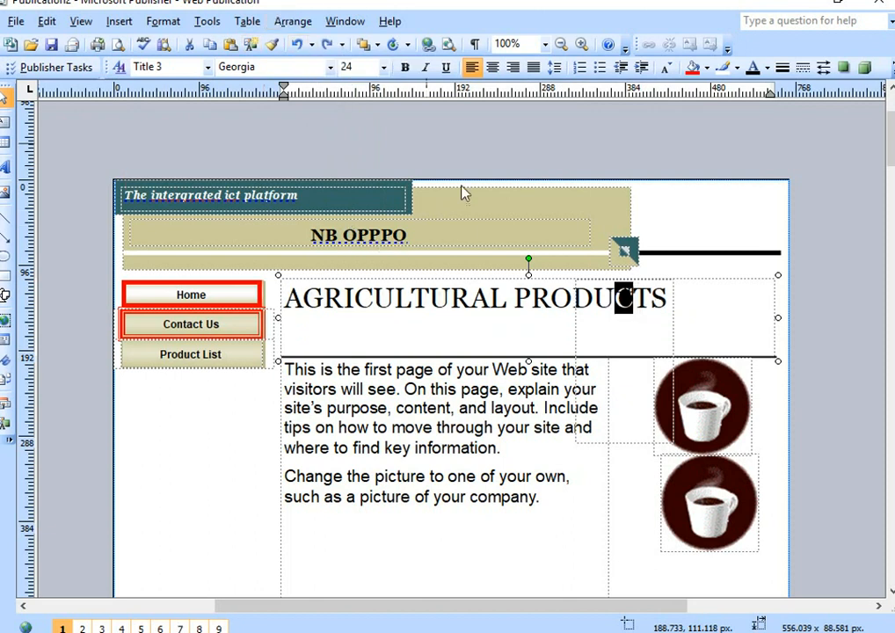
pyautogui.click(647, 327)
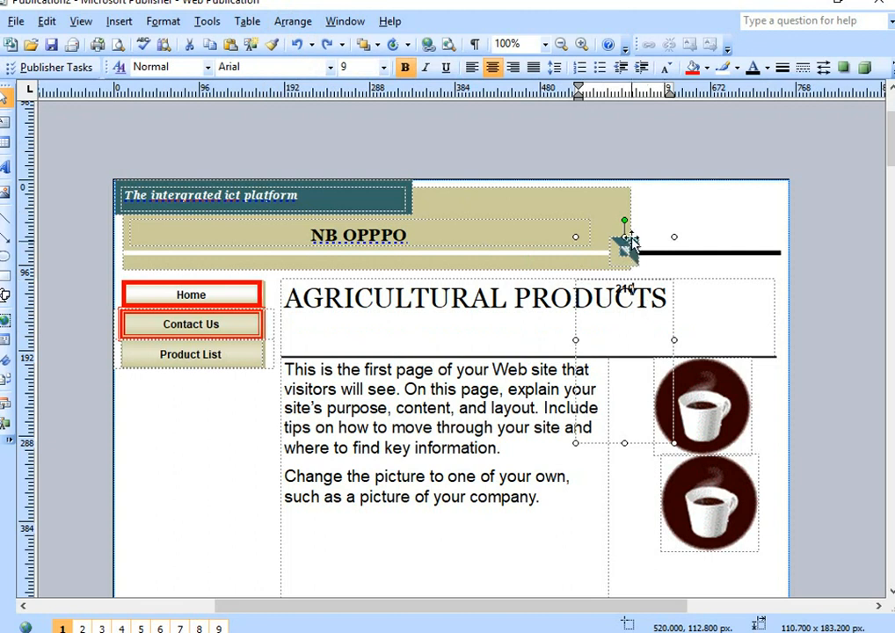
pyautogui.moveTo(643, 244); pyautogui.dragTo(697, 238)
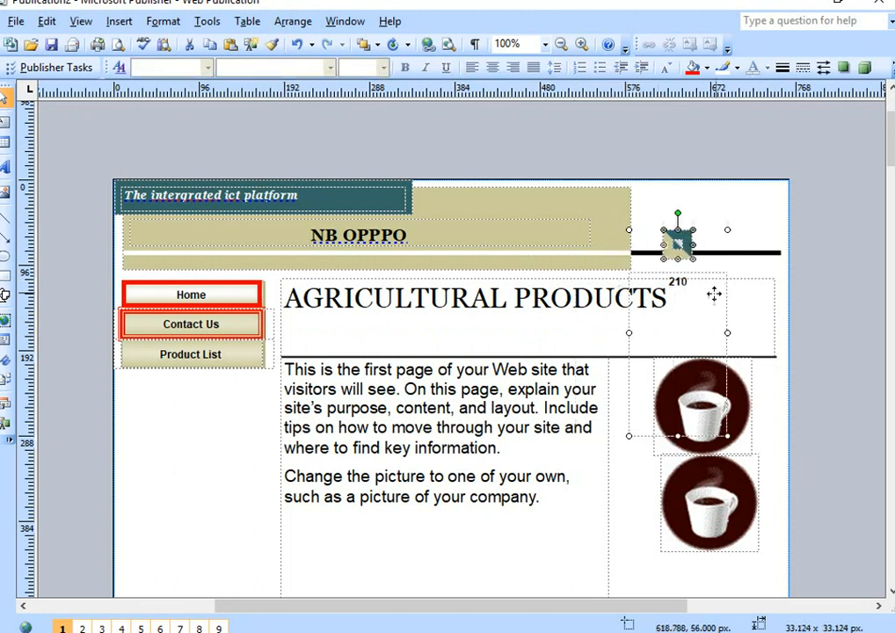
# Step: Set the font size of the pull quote text 210 to 26
pyautogui.doubleClick(701, 288)
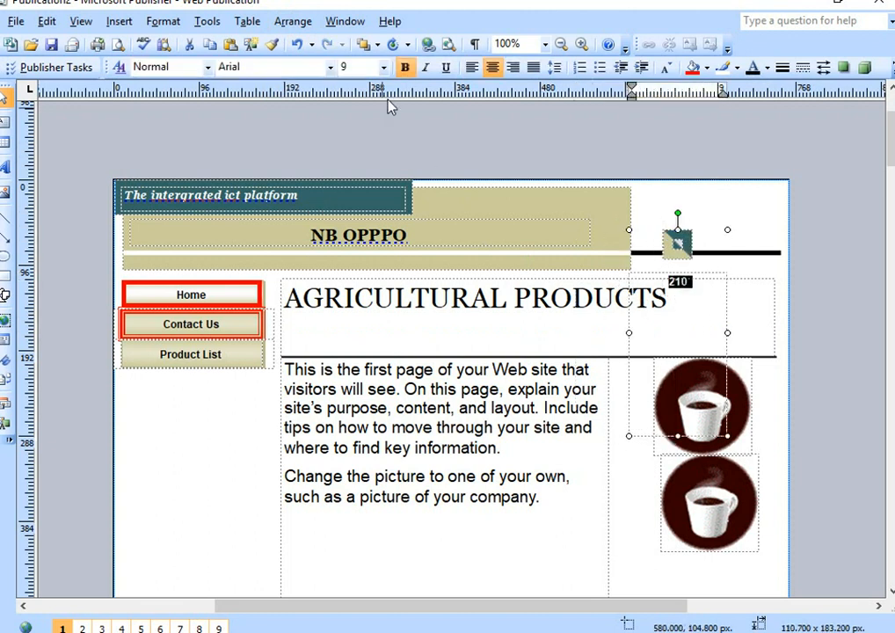
pyautogui.click(384, 70)
pyautogui.click(380, 233)
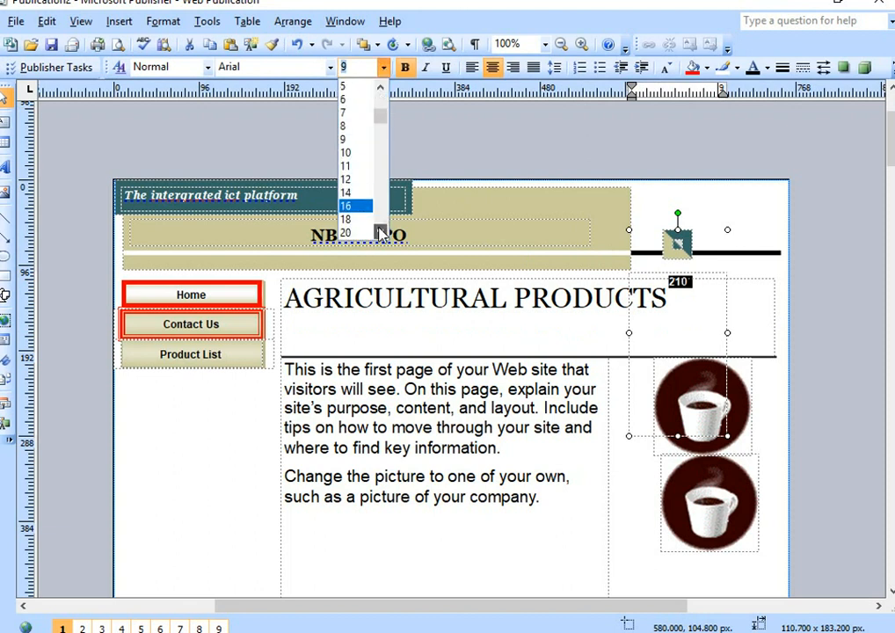
pyautogui.click(380, 232)
pyautogui.click(380, 232)
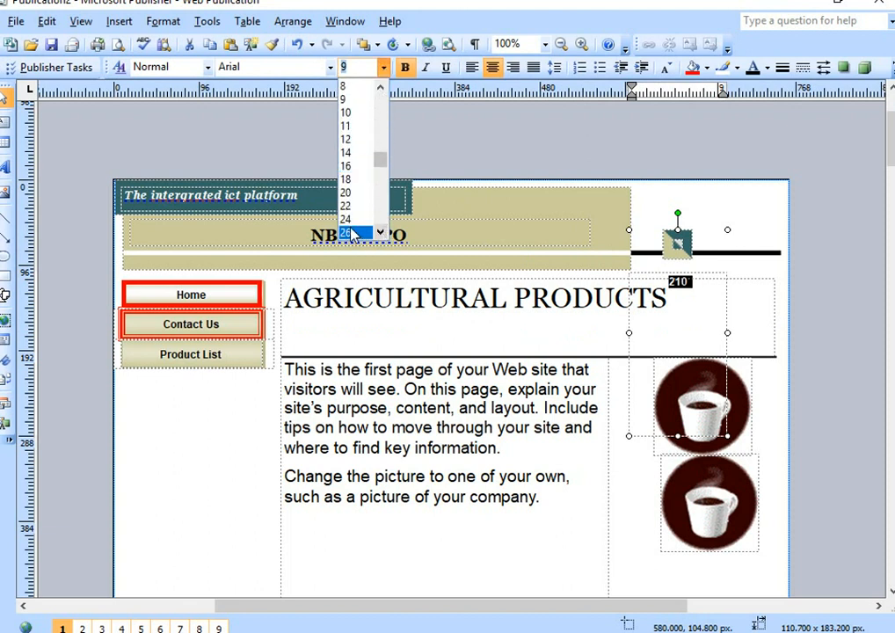
pyautogui.click(352, 234)
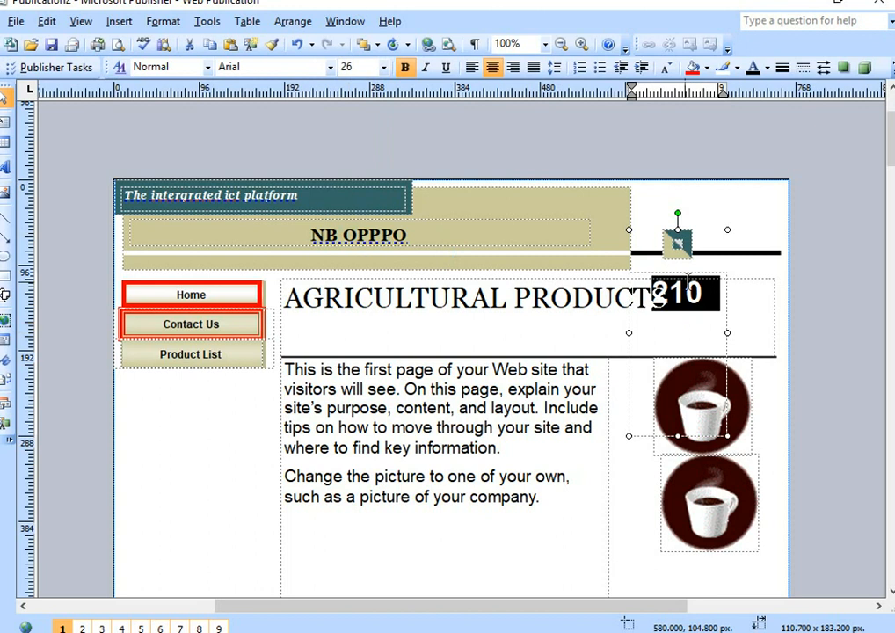
# Step: Rotate the whole pull quote slightly counterclockwise and move it back over the word PRODUCTS in the heading
pyautogui.click(677, 246)
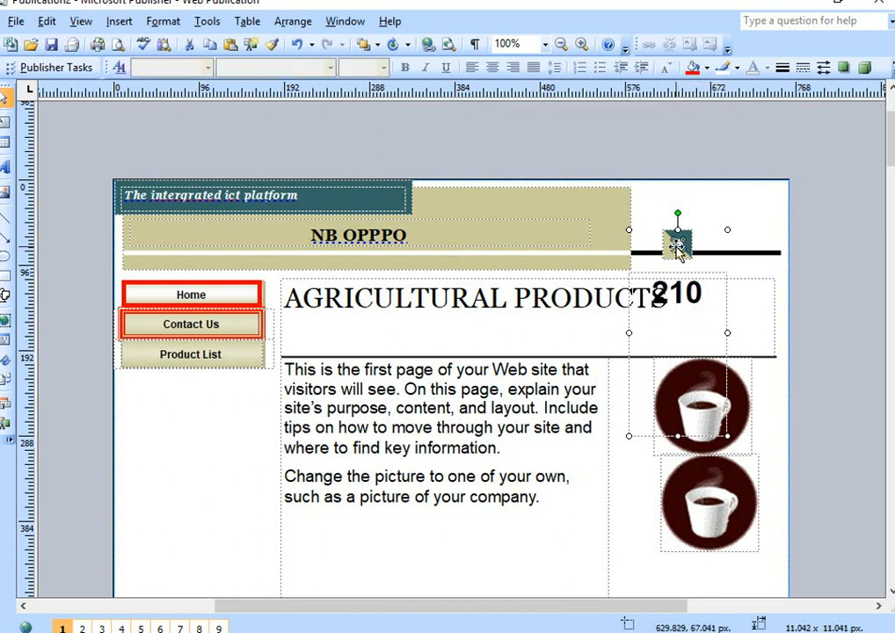
pyautogui.rightClick(676, 246)
pyautogui.click(703, 256)
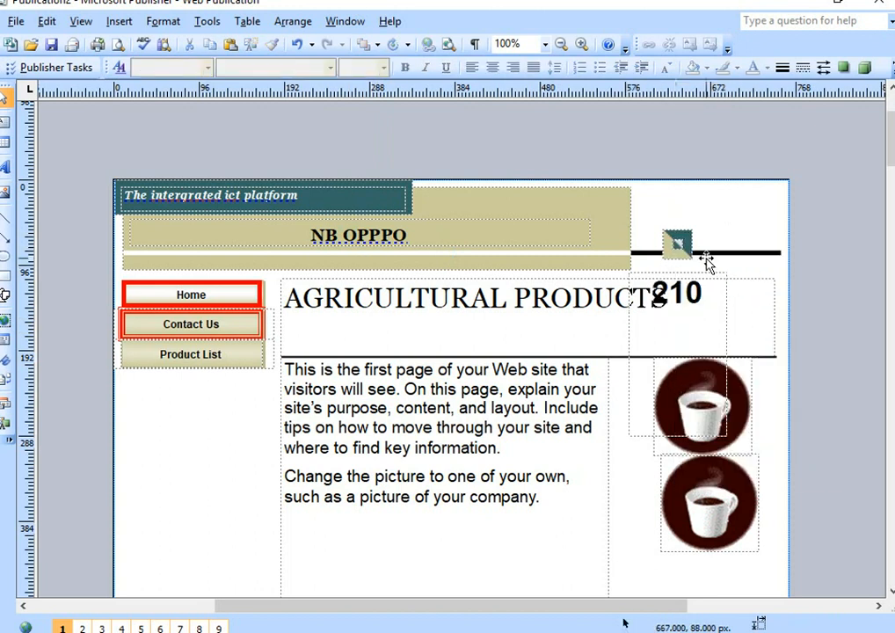
pyautogui.click(677, 251)
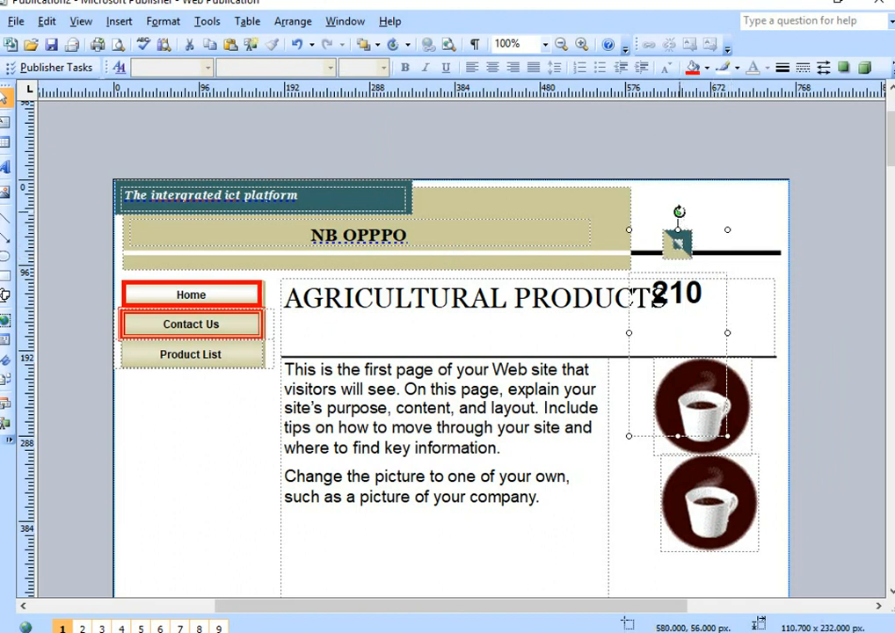
pyautogui.moveTo(677, 213); pyautogui.dragTo(648, 217)
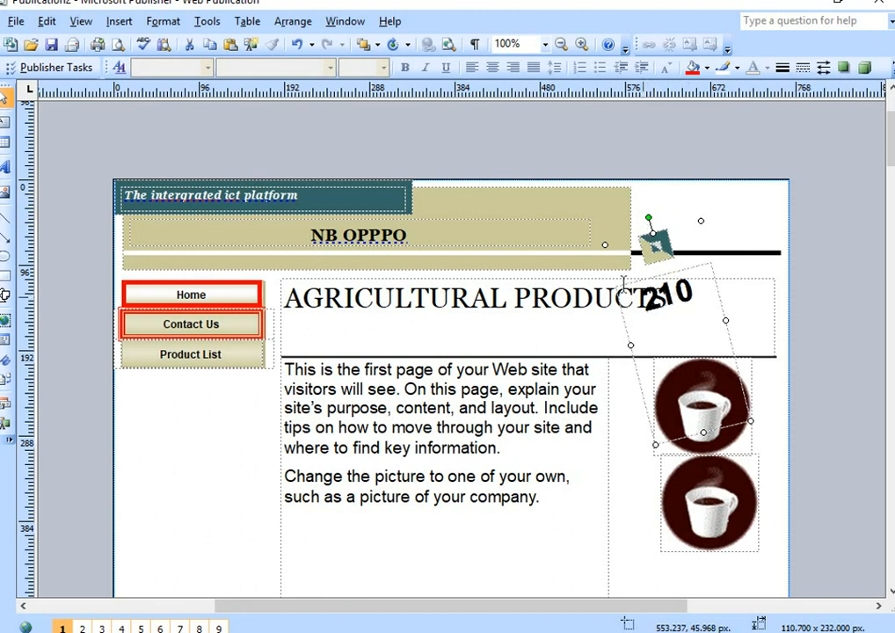
pyautogui.click(672, 303)
pyautogui.moveTo(613, 279); pyautogui.dragTo(562, 279)
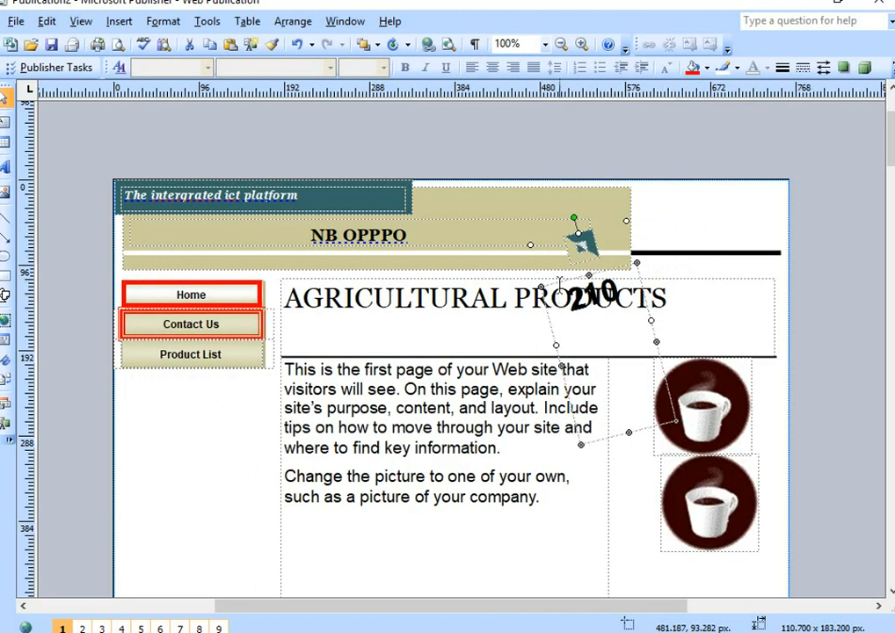
# Step: Bring the rotated 210 text box to the front of the stacking order
pyautogui.rightClick(588, 321)
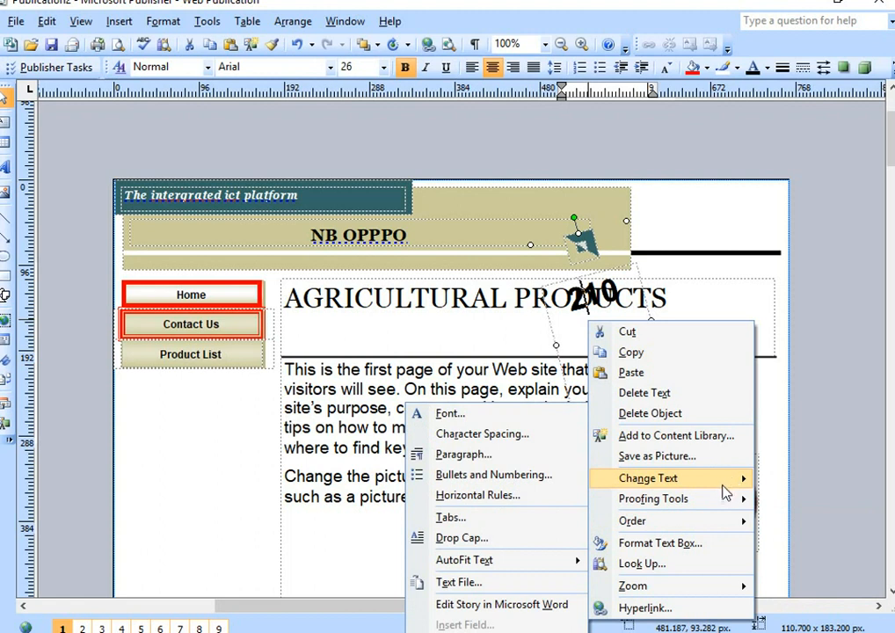
pyautogui.moveTo(719, 507)
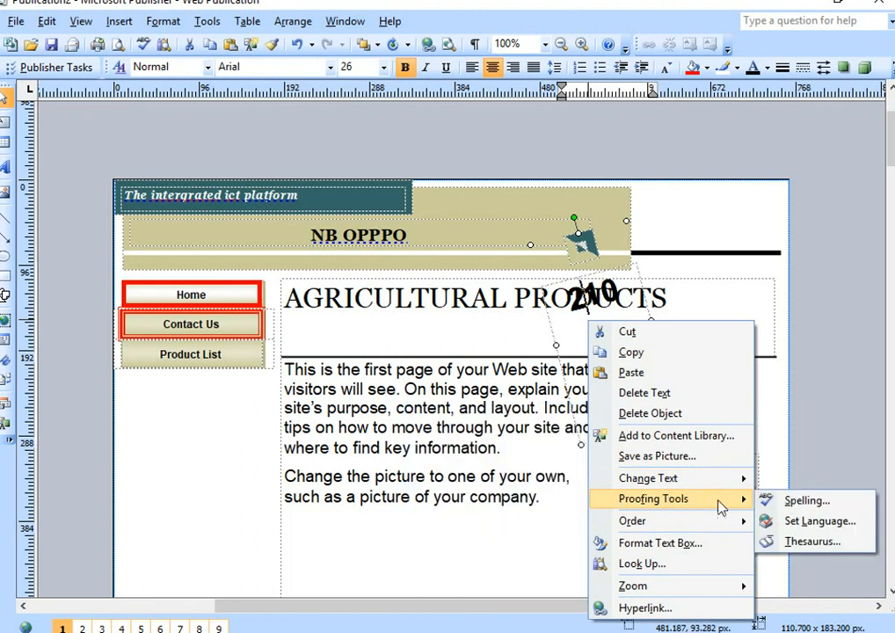
pyautogui.moveTo(736, 486)
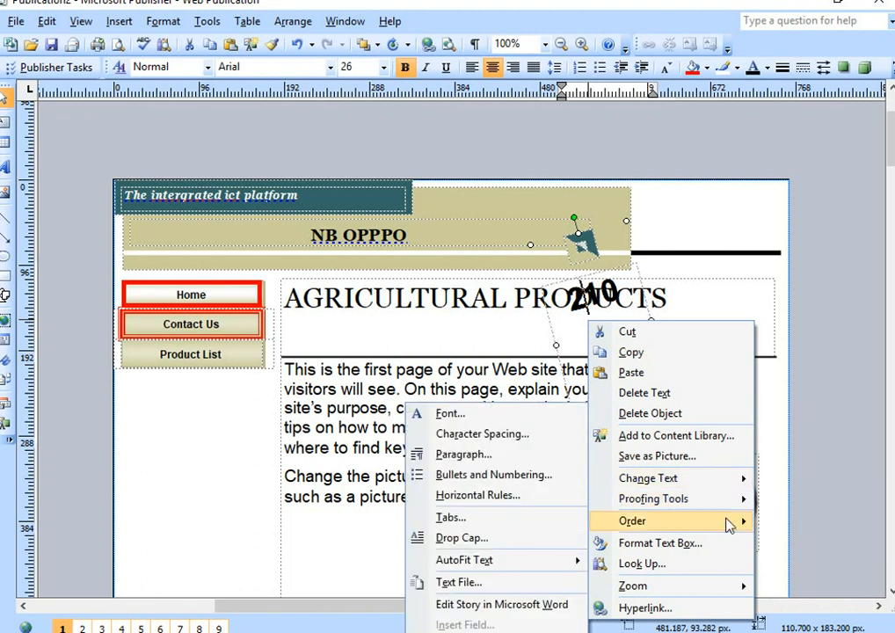
pyautogui.moveTo(726, 525)
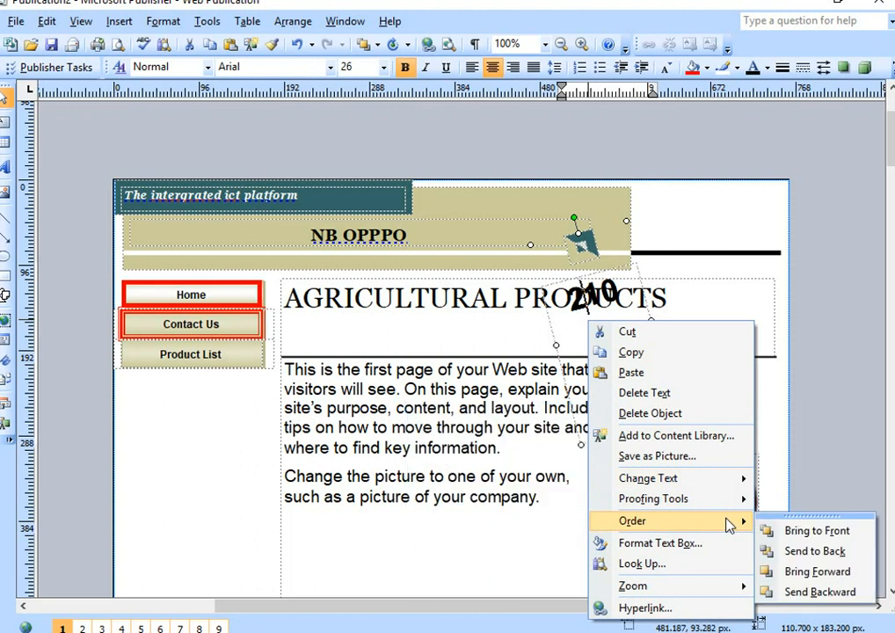
pyautogui.click(813, 532)
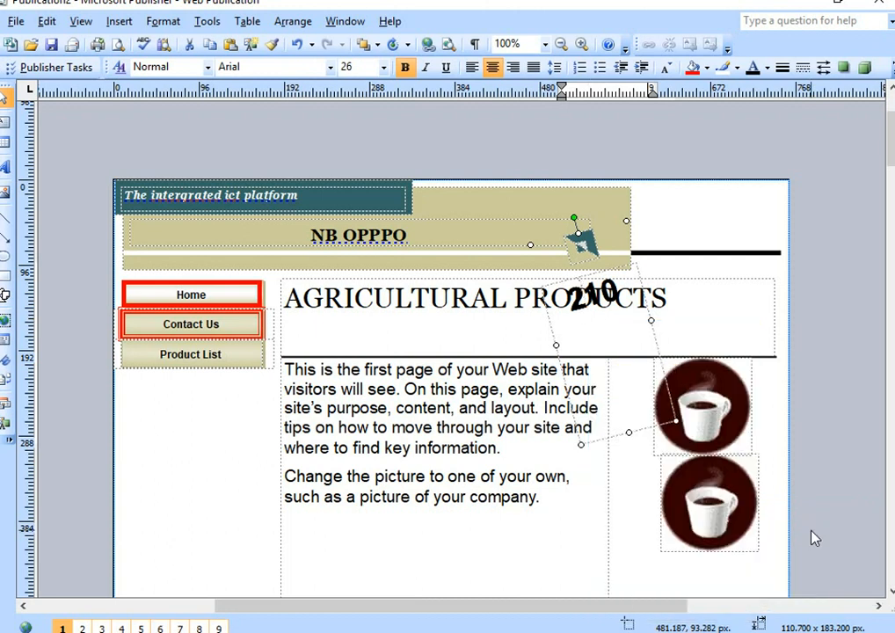
# Step: Open the formatting settings of the 210 text box and set its fill color to red
pyautogui.doubleClick(619, 292)
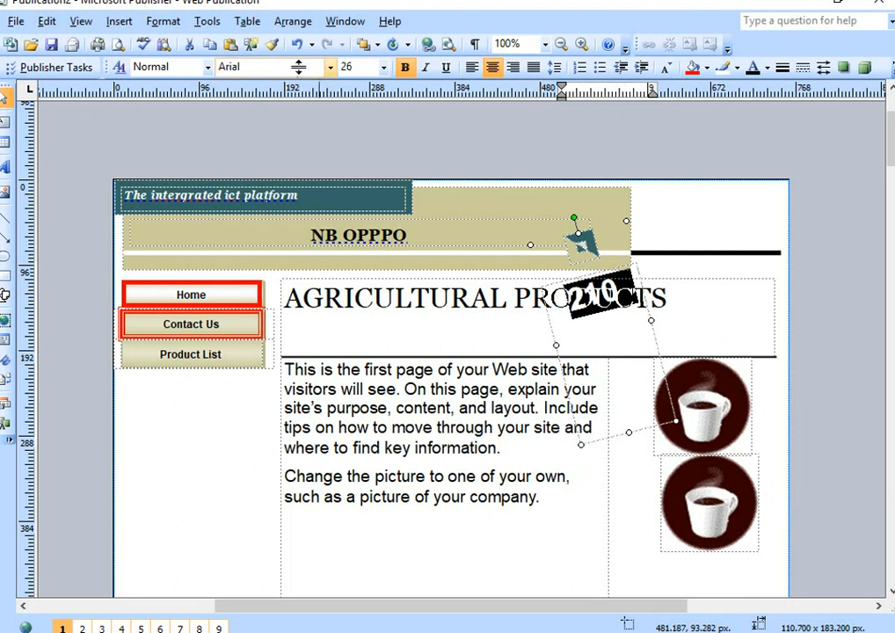
pyautogui.rightClick(615, 298)
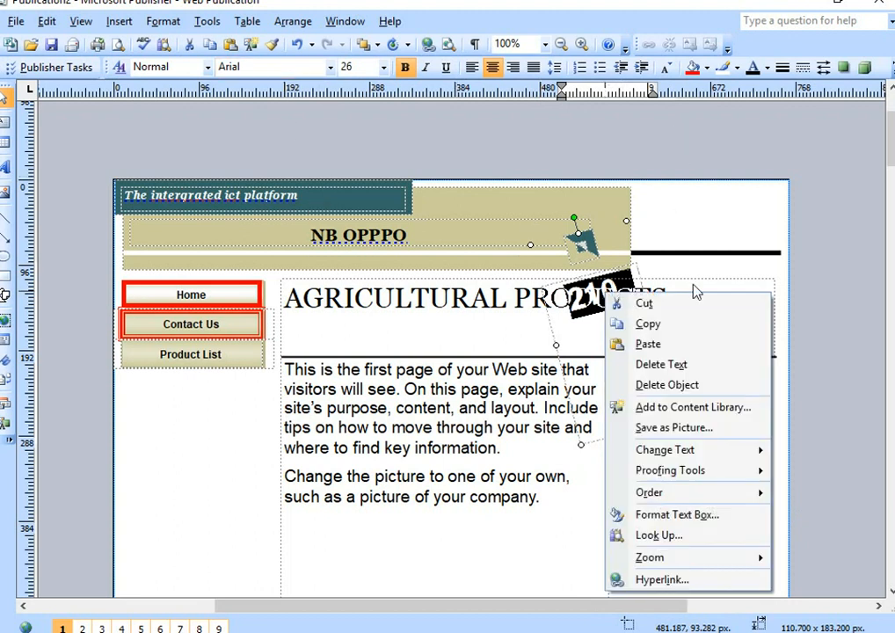
pyautogui.click(669, 517)
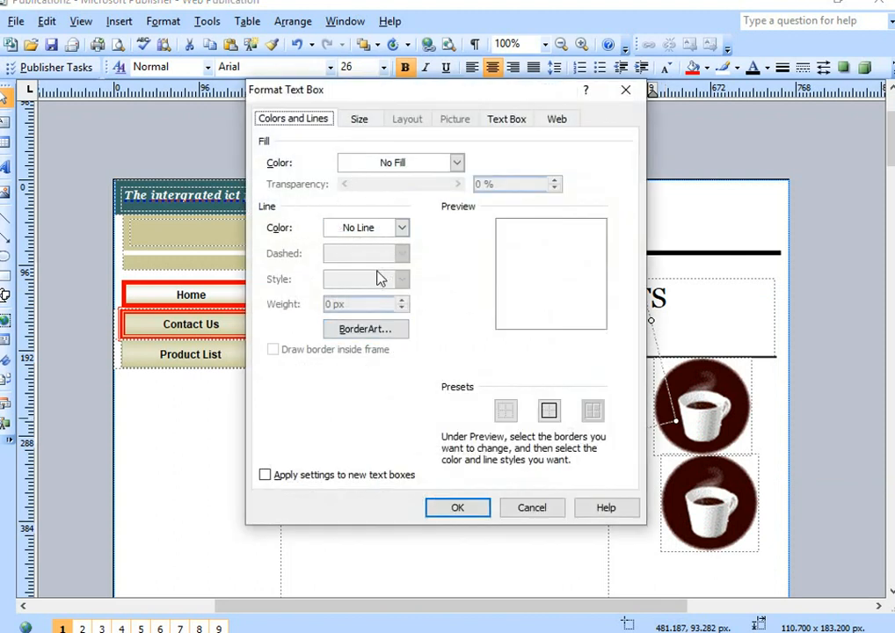
pyautogui.click(456, 163)
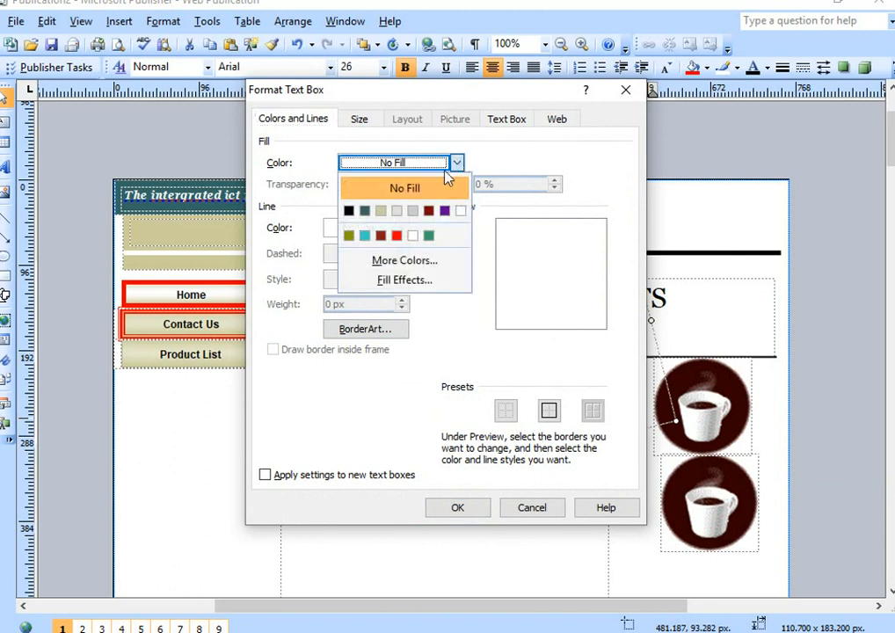
pyautogui.click(397, 236)
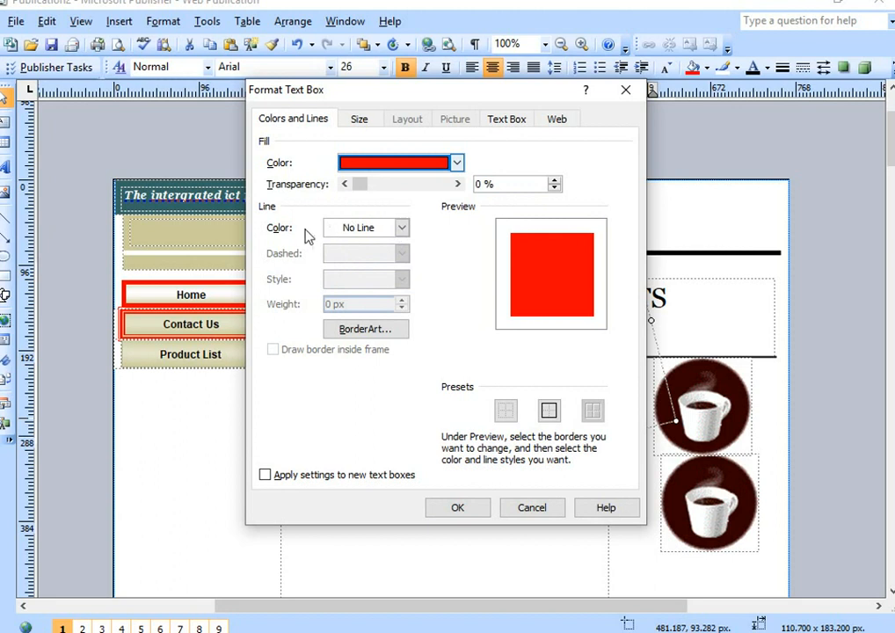
# Step: Give the 210 text box a red border with a 4½ pt double-line style and apply the formatting
pyautogui.click(402, 229)
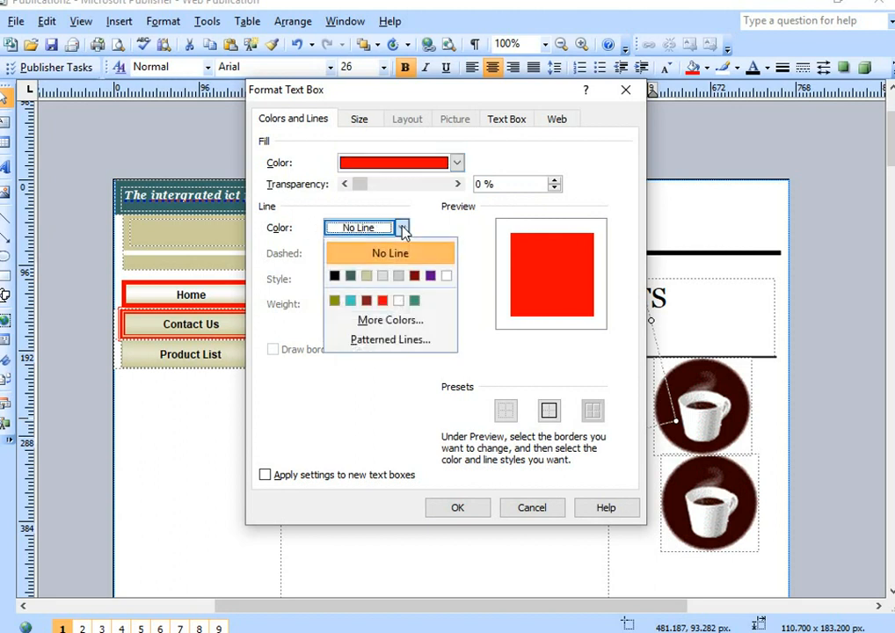
pyautogui.click(382, 301)
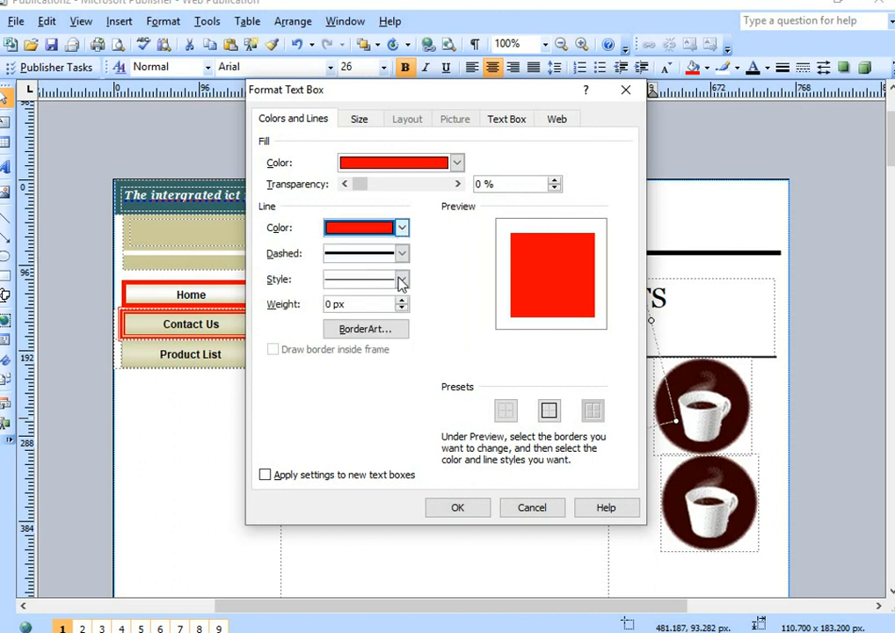
pyautogui.click(402, 279)
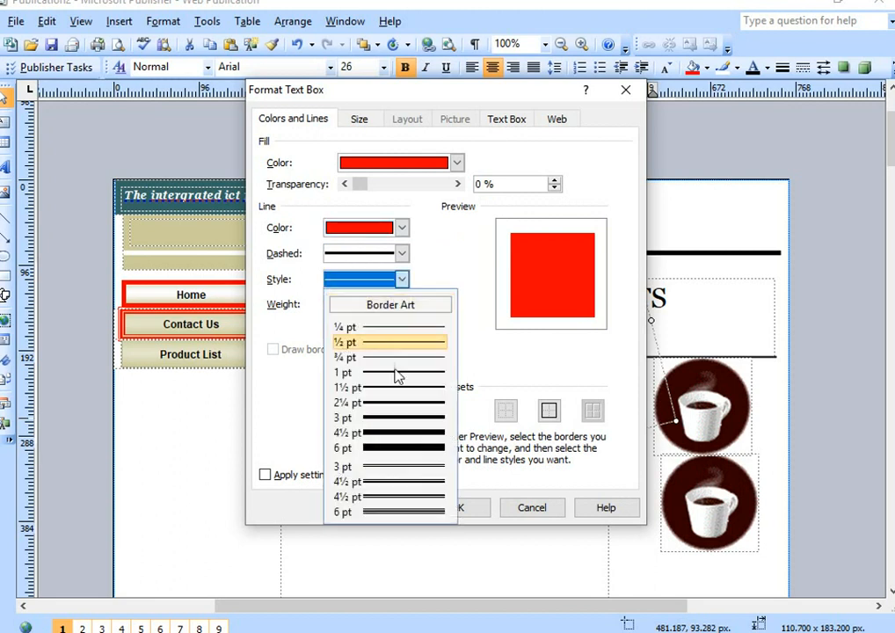
pyautogui.click(389, 498)
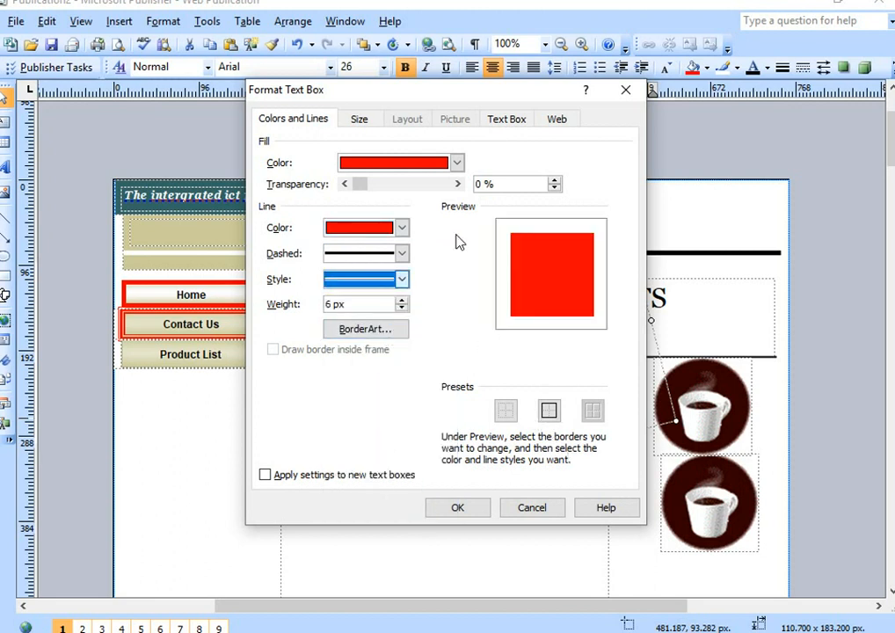
pyautogui.click(464, 509)
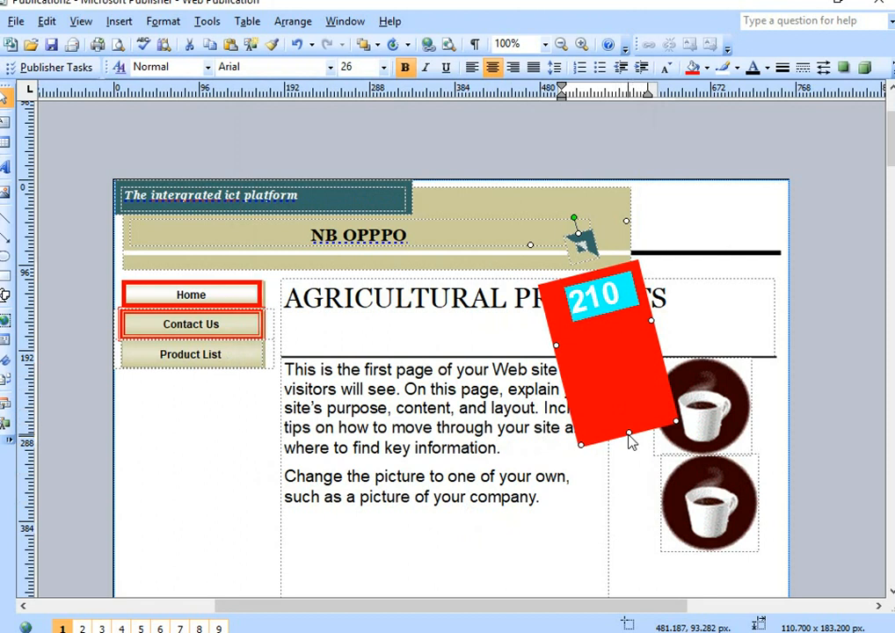
# Step: Shrink the pull quote to about 80 by 74 px so that it fits closely around the 210 text
pyautogui.moveTo(628, 435); pyautogui.dragTo(599, 319)
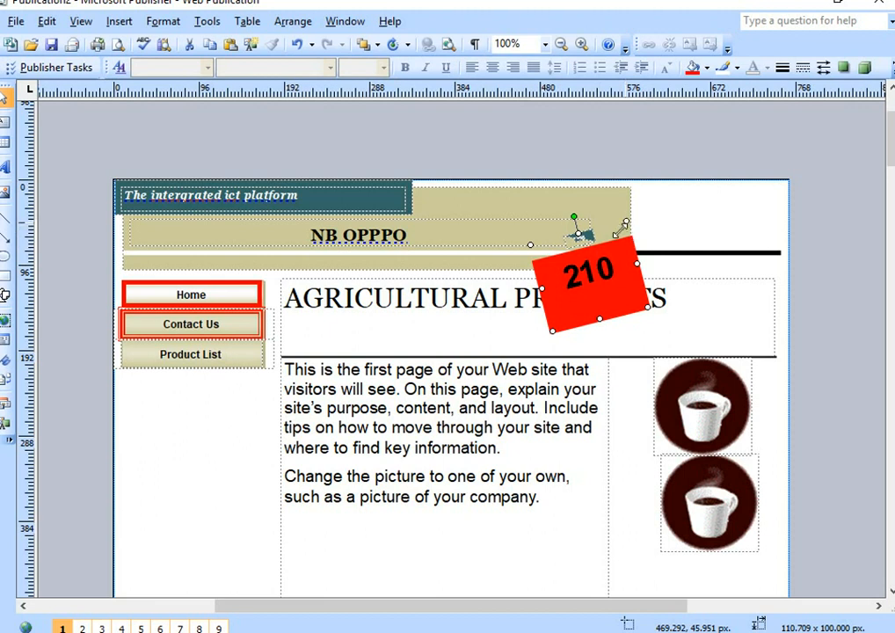
pyautogui.moveTo(625, 223); pyautogui.dragTo(606, 250)
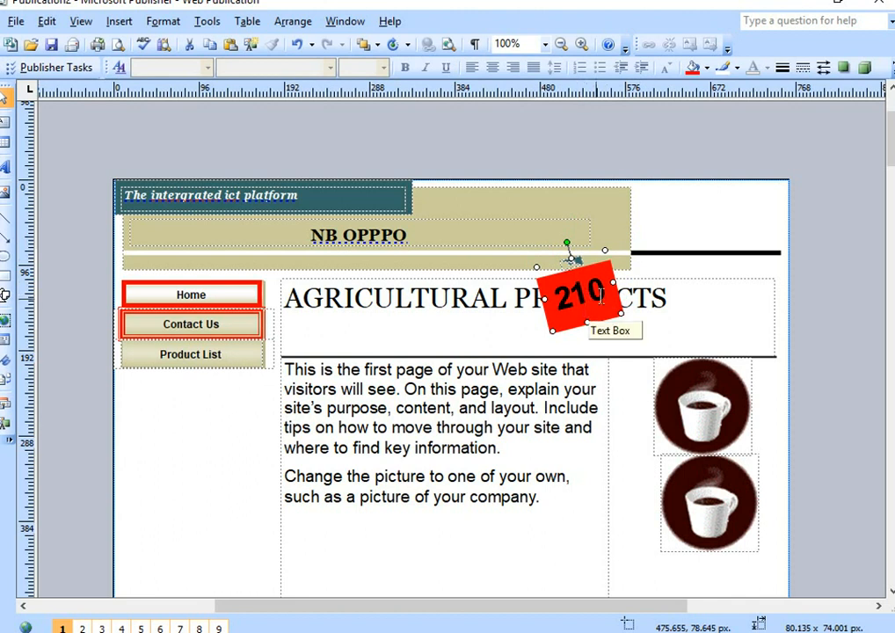
# Step: Change the font color of the pull quote text 210 to green
pyautogui.moveTo(605, 292); pyautogui.dragTo(555, 299)
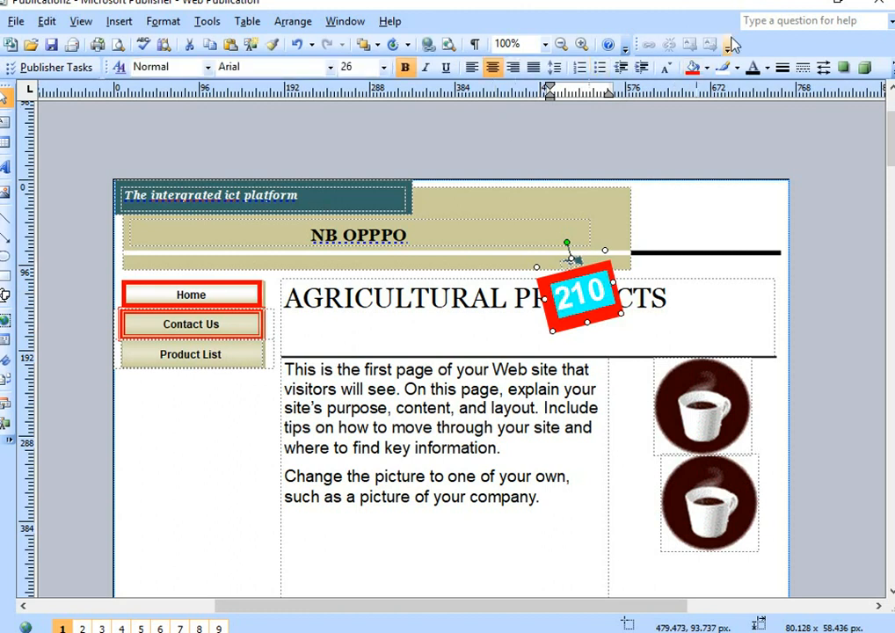
pyautogui.click(837, 4)
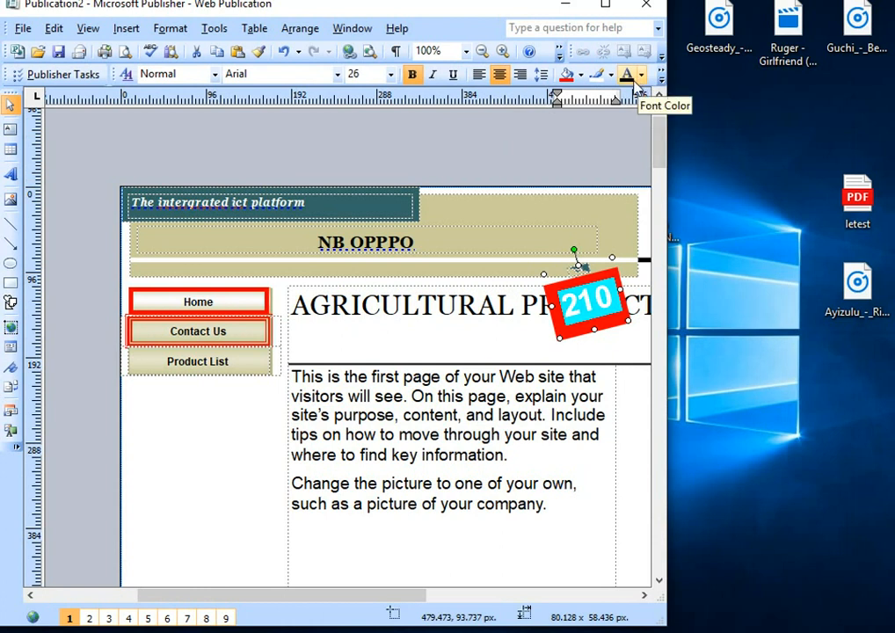
pyautogui.click(642, 78)
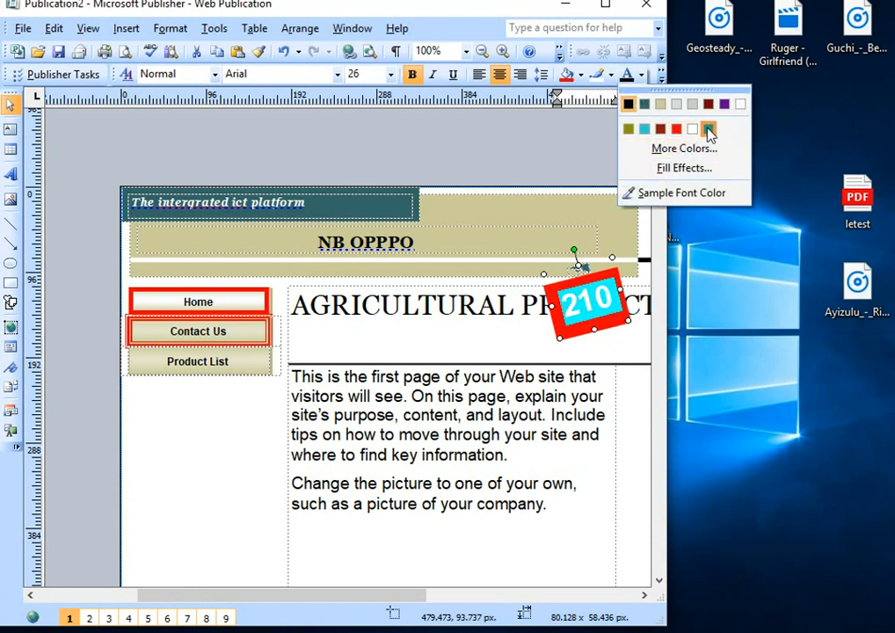
pyautogui.click(707, 130)
pyautogui.click(616, 356)
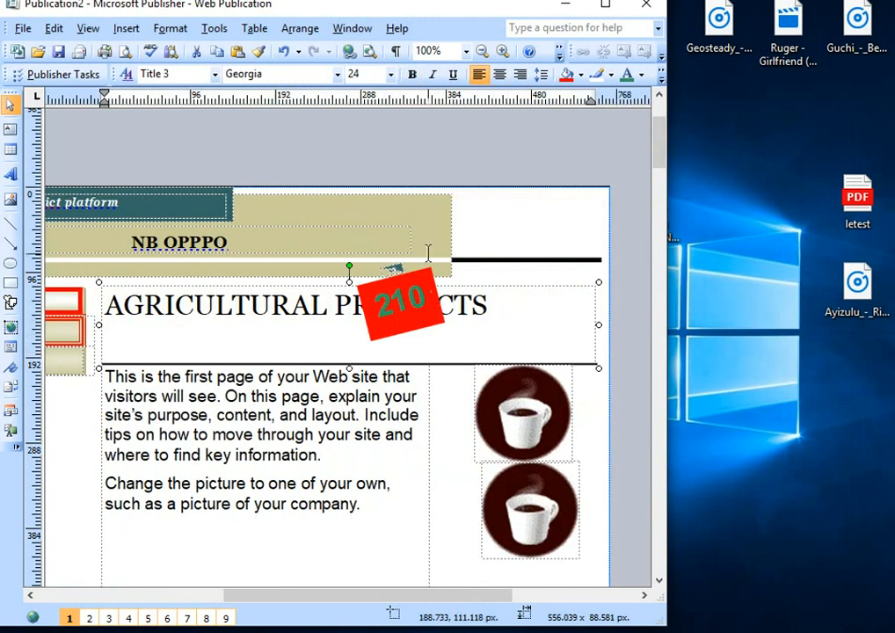
# Step: Send the 210 pull quote to the back so it sits behind the AGRICULTURAL PRODUCTS heading
pyautogui.rightClick(423, 319)
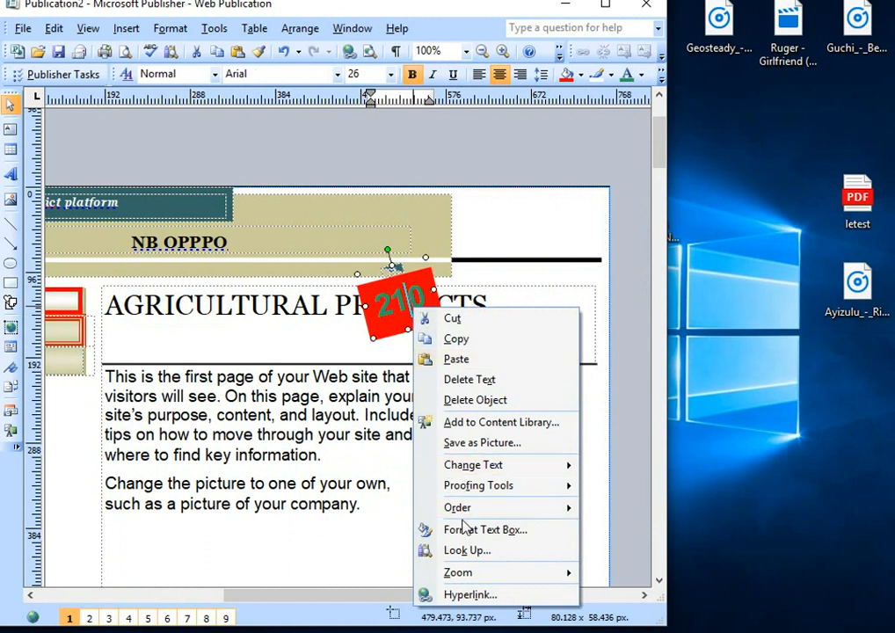
pyautogui.moveTo(563, 510)
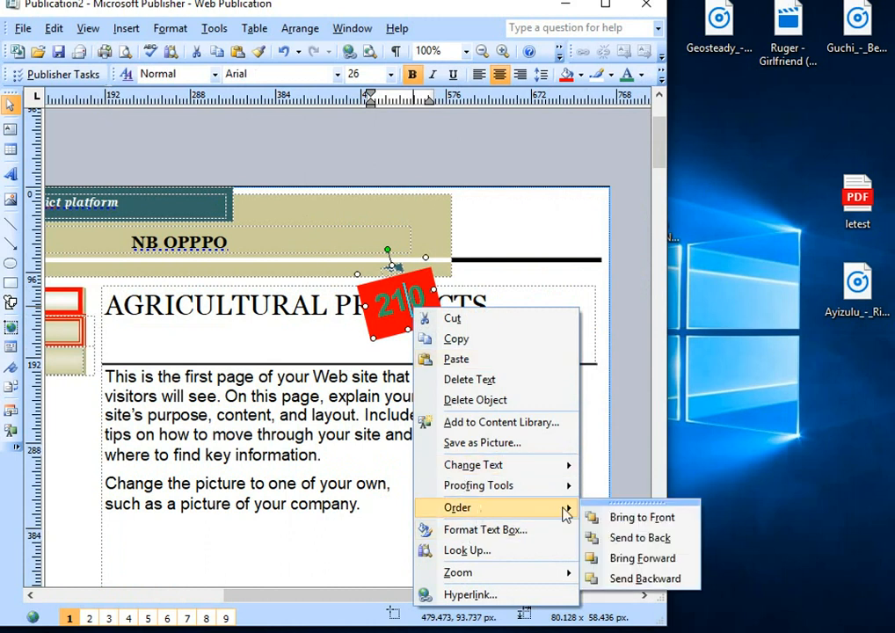
pyautogui.click(639, 546)
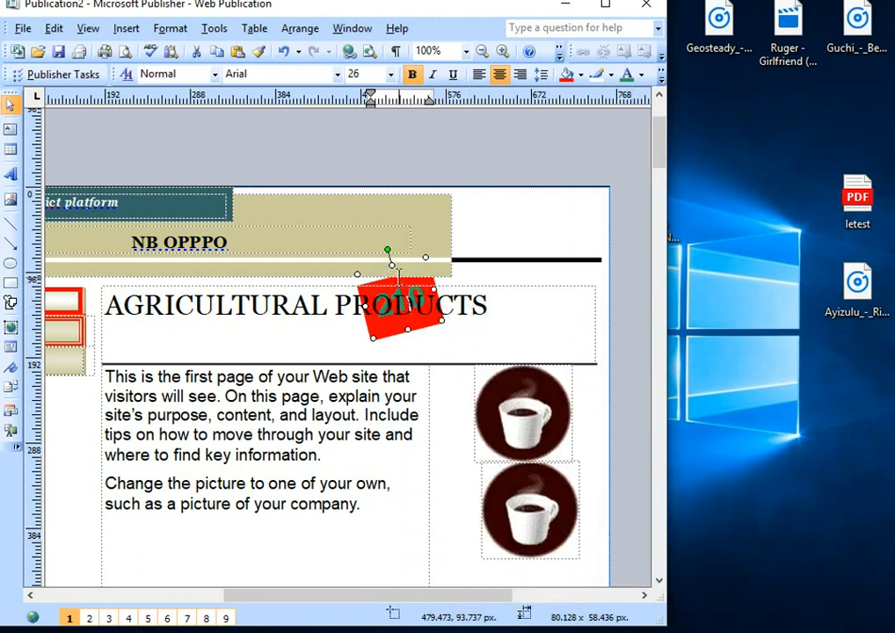
# Step: Move the tan banner rectangle behind the NB OPPPO title rightward to about 72, 12 px
pyautogui.click(426, 273)
pyautogui.moveTo(452, 276); pyautogui.dragTo(505, 279)
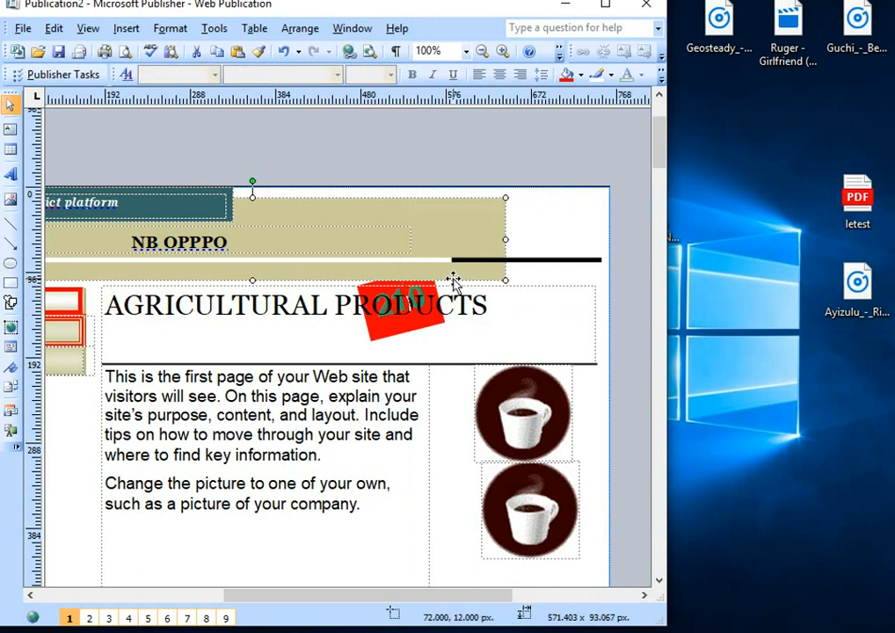
pyautogui.click(255, 253)
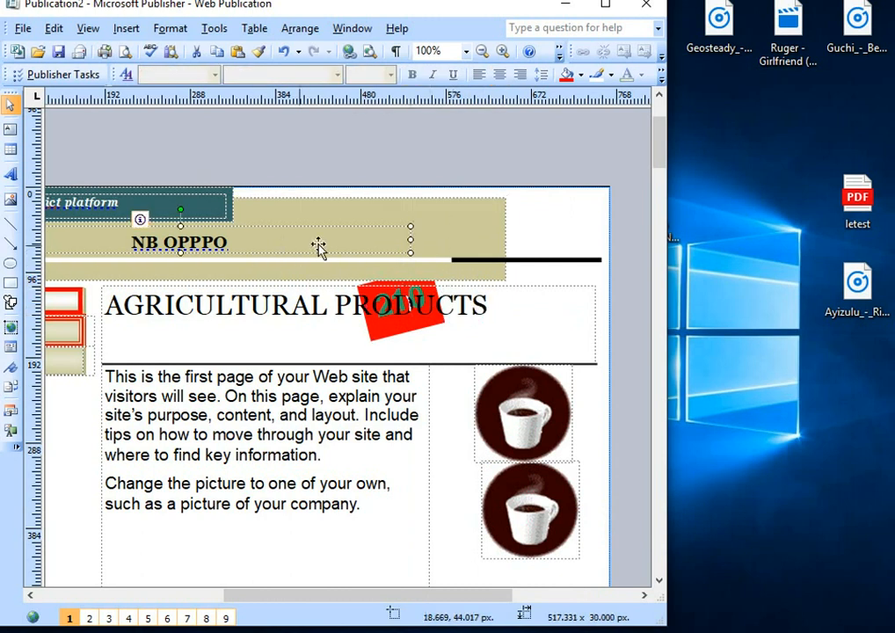
pyautogui.rightClick(333, 246)
# Step: Open the formatting settings of the tan banner rectangle and set its fill color to dark red
pyautogui.click(508, 221)
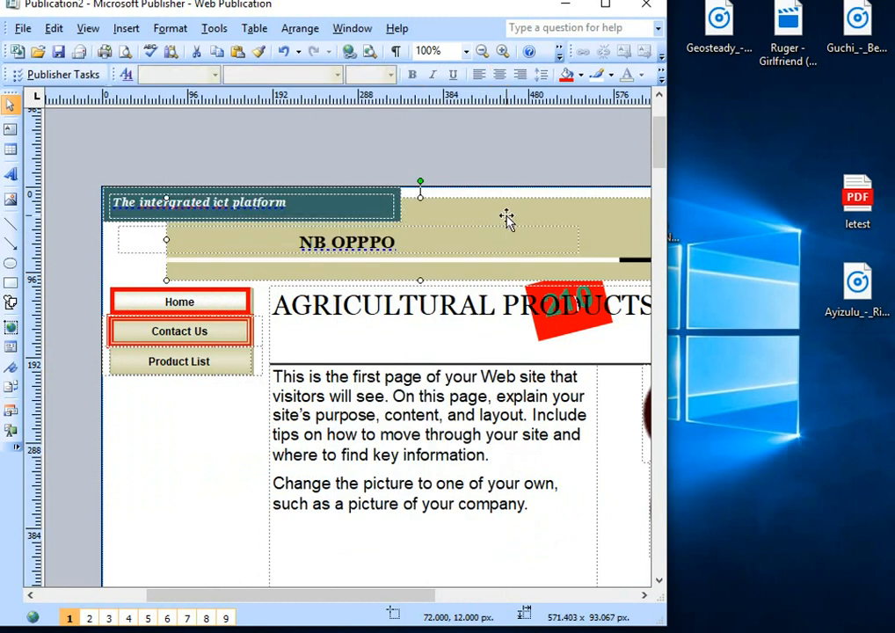
pyautogui.rightClick(508, 221)
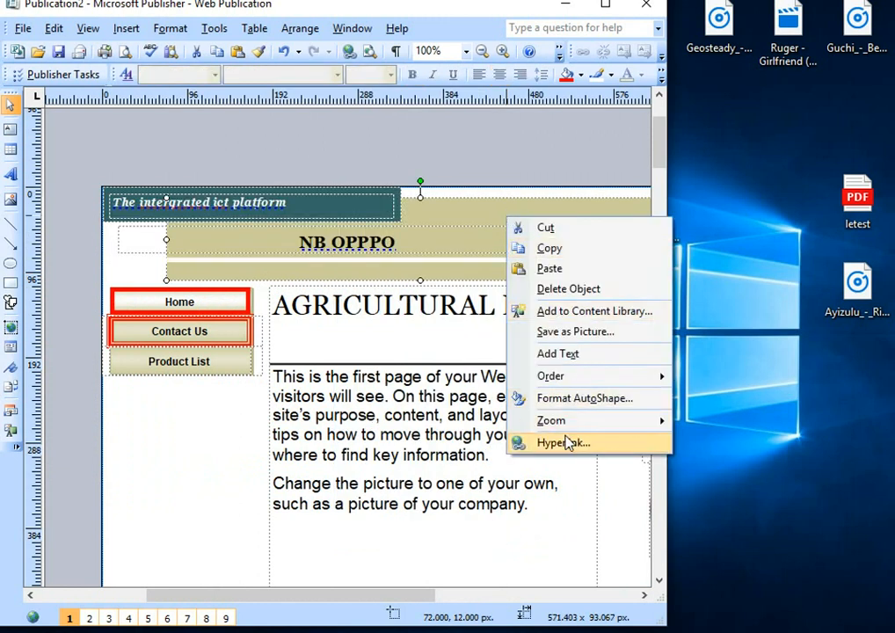
pyautogui.click(593, 401)
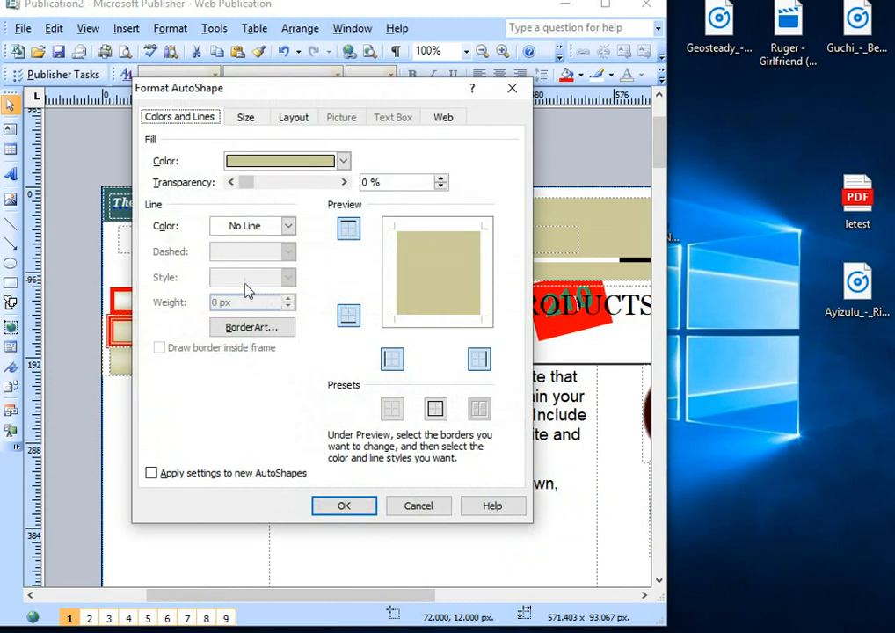
pyautogui.click(343, 161)
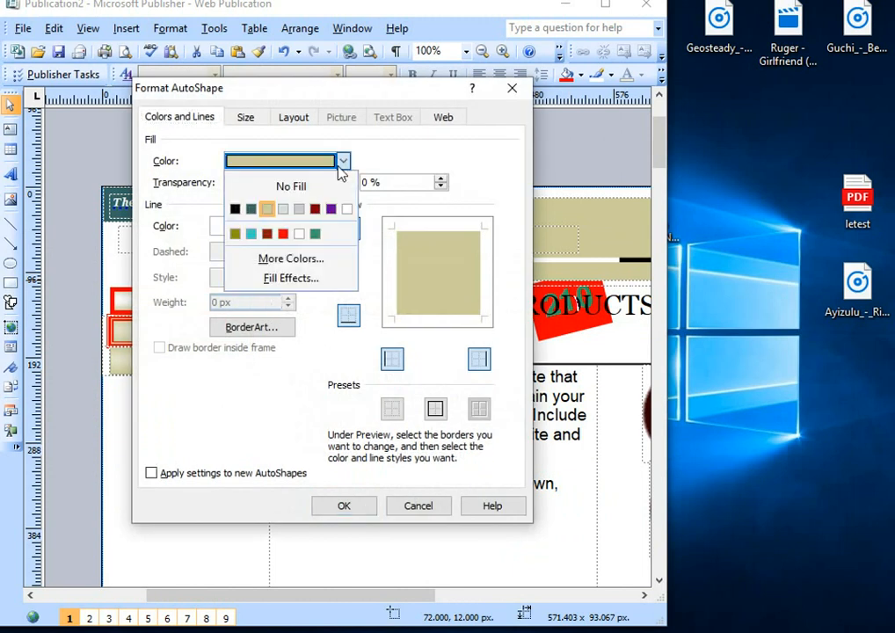
pyautogui.click(315, 209)
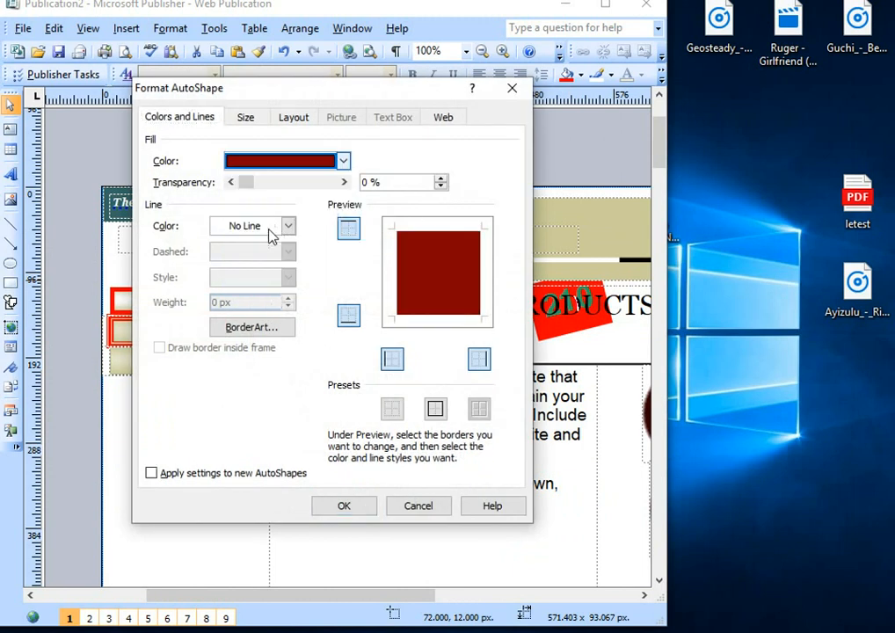
# Step: Give the banner rectangle a light gray border with the 6 pt triple-line style and apply the formatting
pyautogui.click(289, 226)
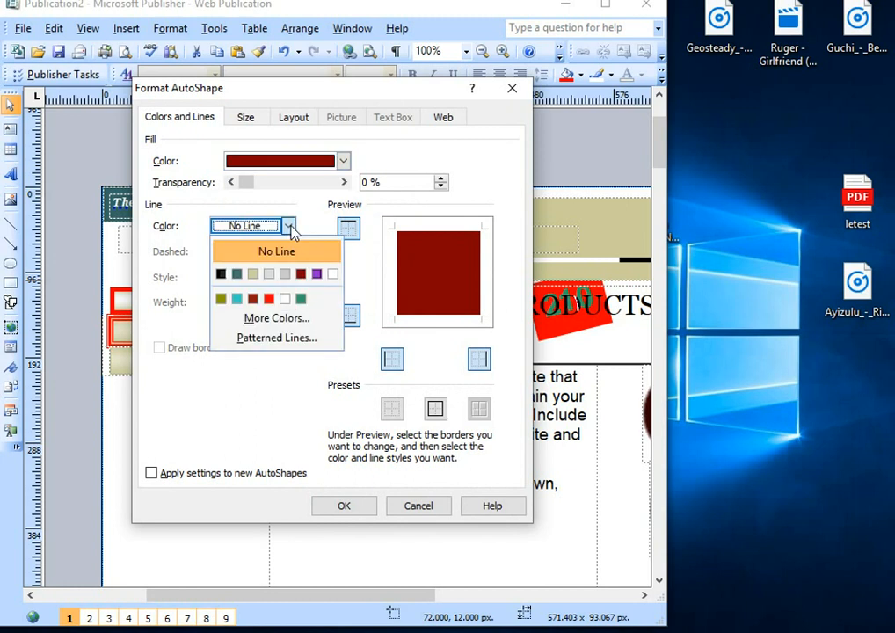
pyautogui.click(270, 275)
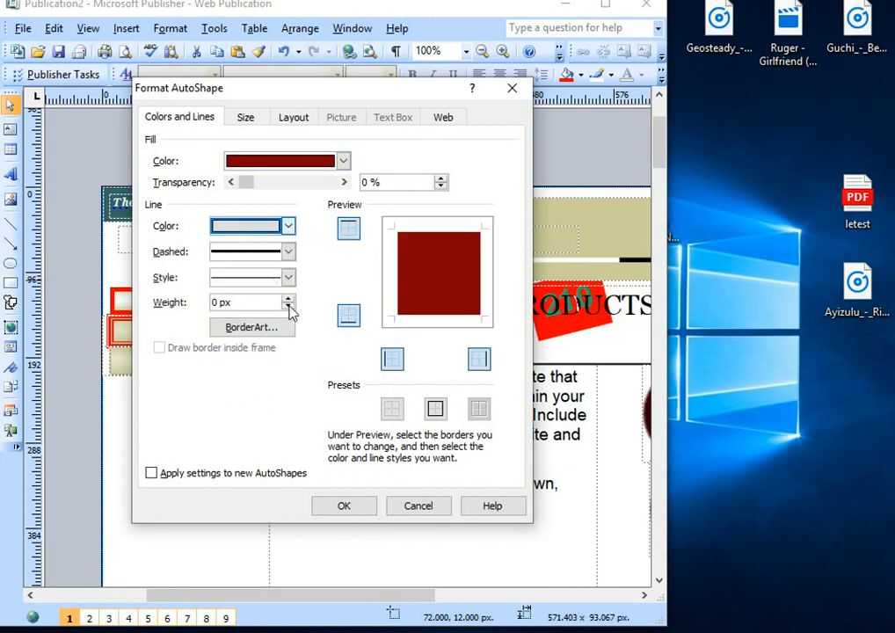
pyautogui.click(287, 278)
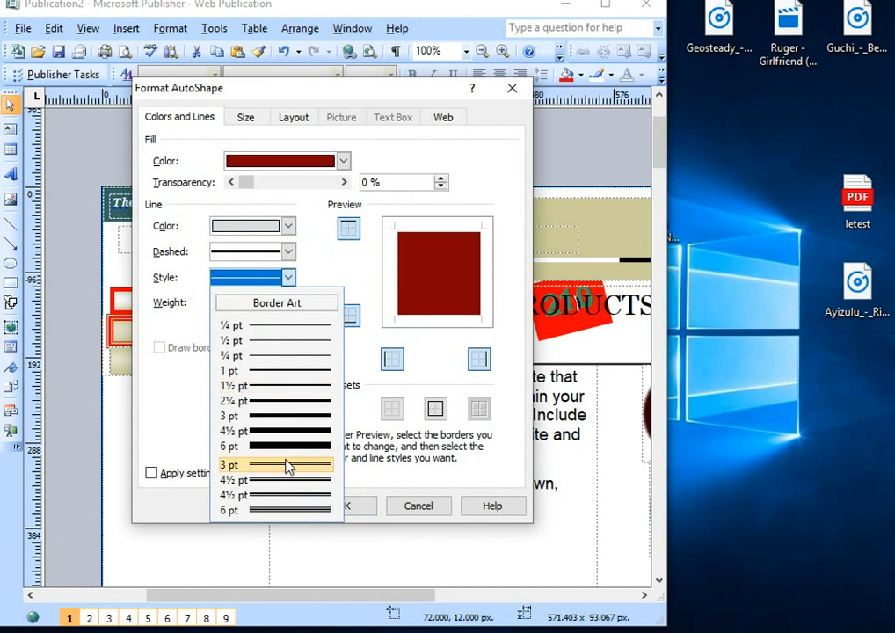
pyautogui.click(286, 510)
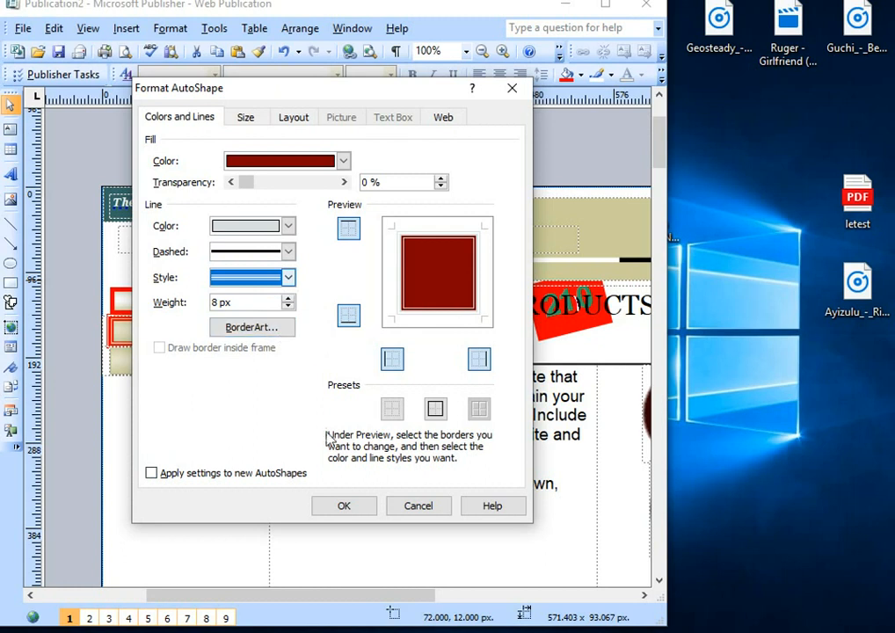
pyautogui.click(344, 508)
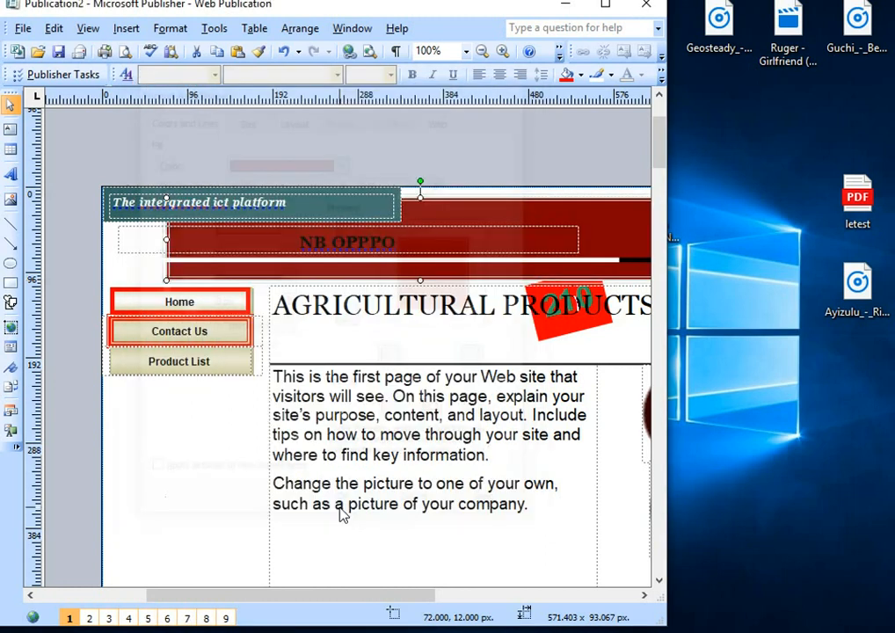
# Step: Change the font color of the banner title NB OPPPO to white
pyautogui.moveTo(413, 246); pyautogui.dragTo(290, 236)
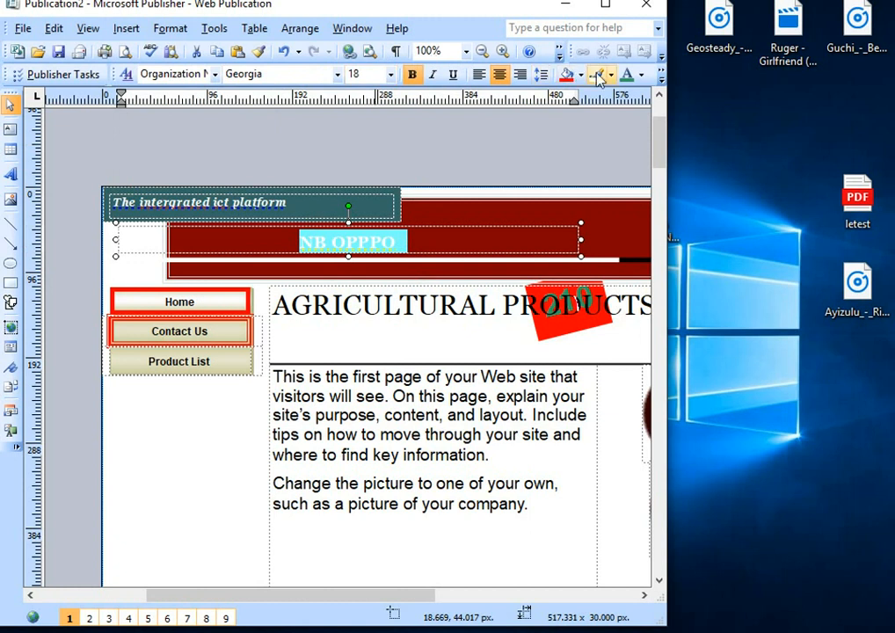
pyautogui.click(641, 75)
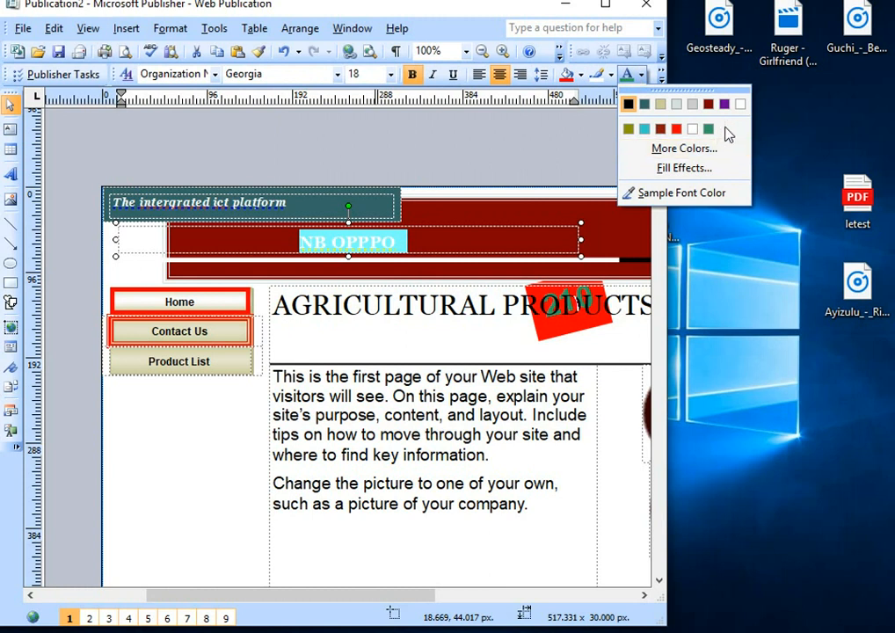
pyautogui.click(738, 105)
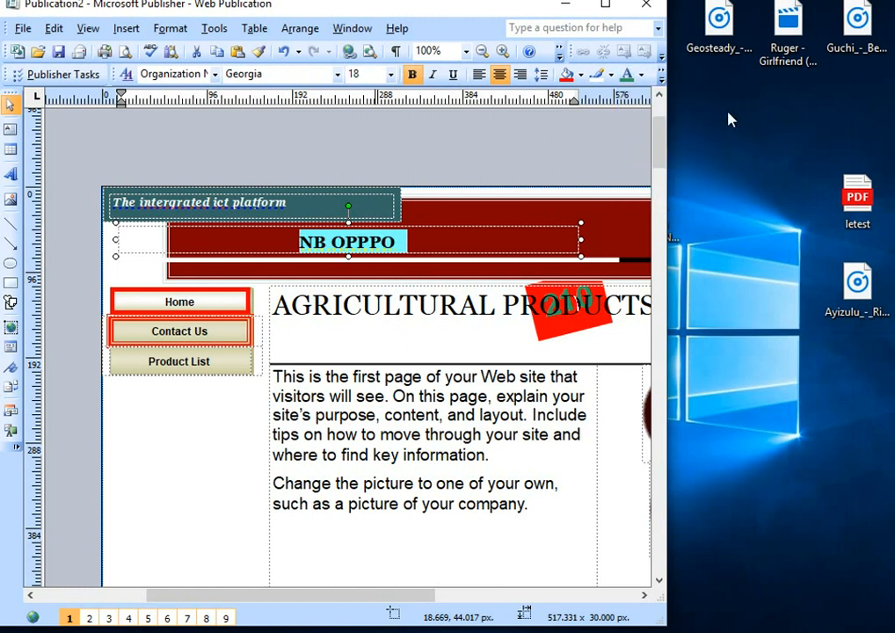
pyautogui.click(497, 239)
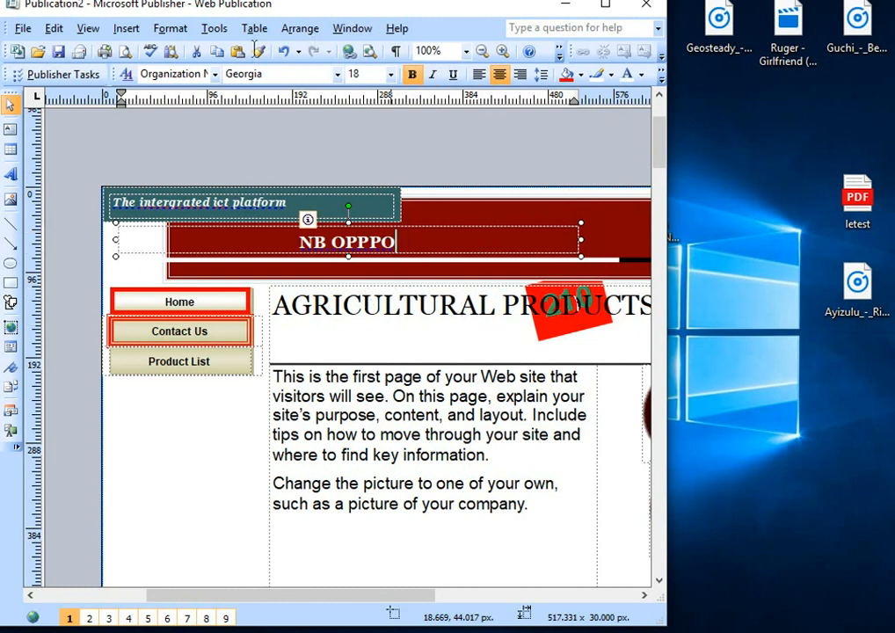
pyautogui.click(174, 32)
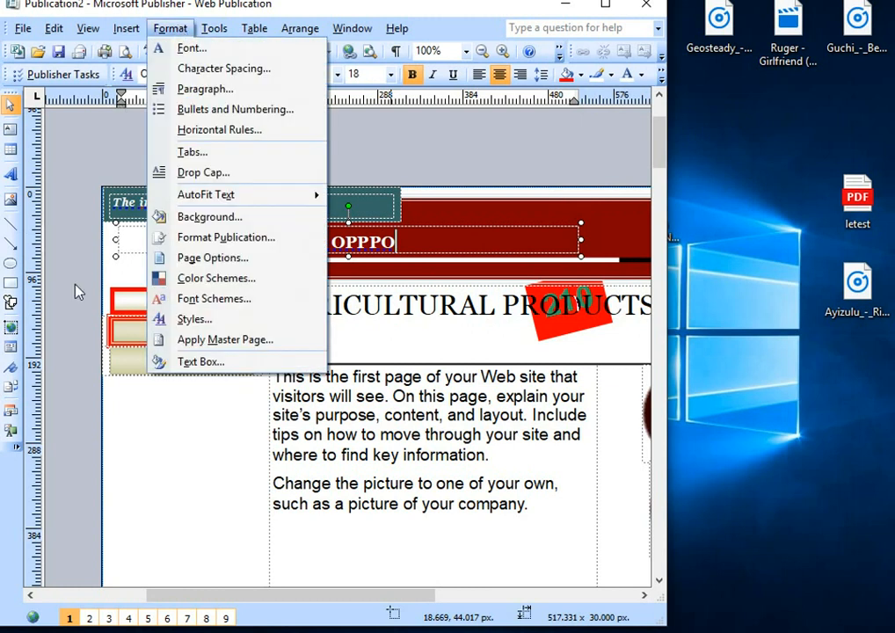
pyautogui.click(168, 488)
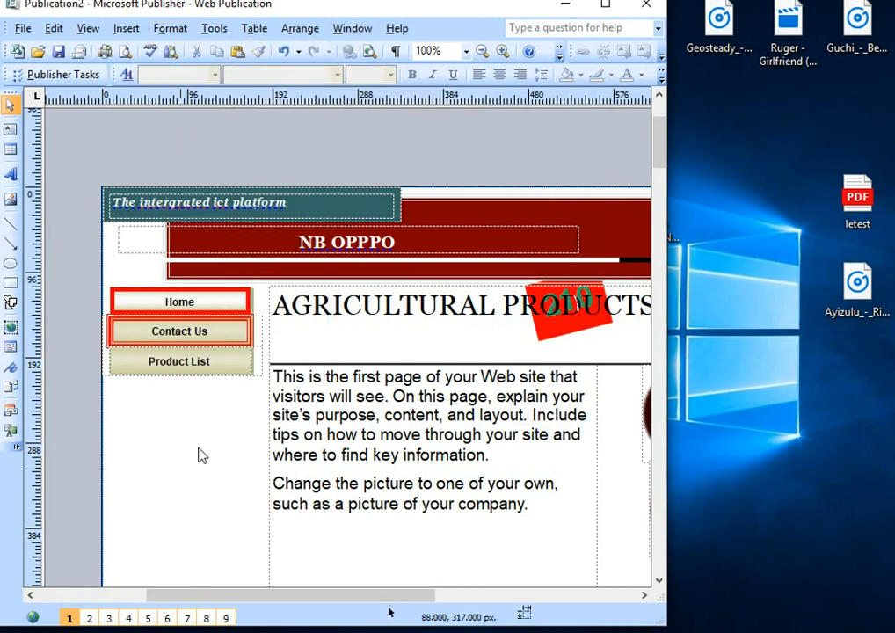
# Step: Insert the Top Bar logo from the Design Gallery and place it in the empty area below the navigation bar
pyautogui.click(125, 32)
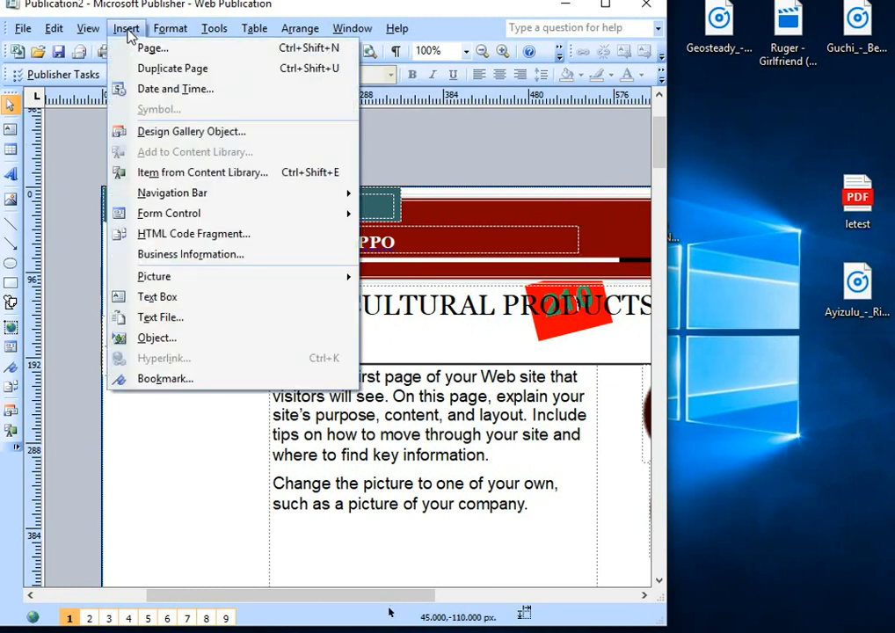
pyautogui.click(200, 134)
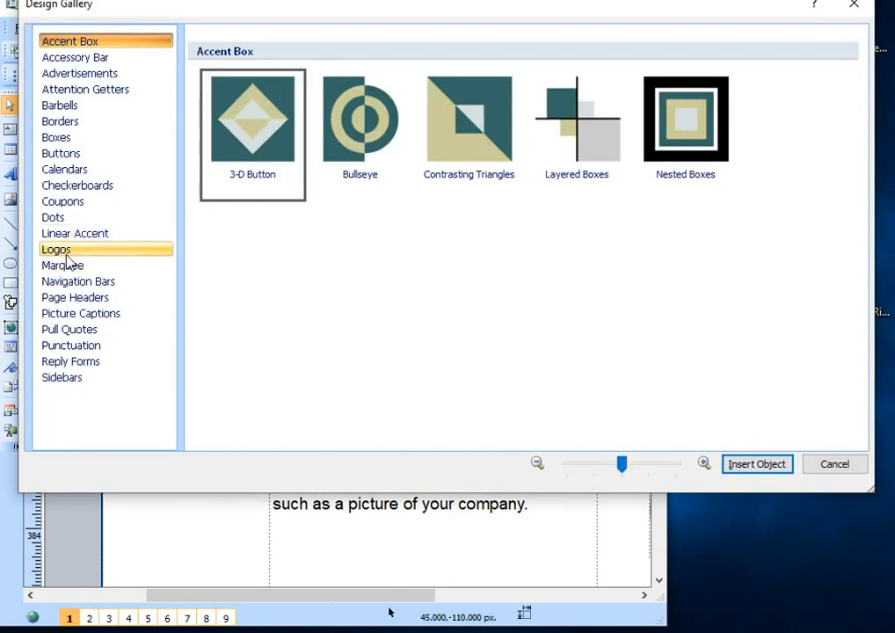
pyautogui.click(103, 253)
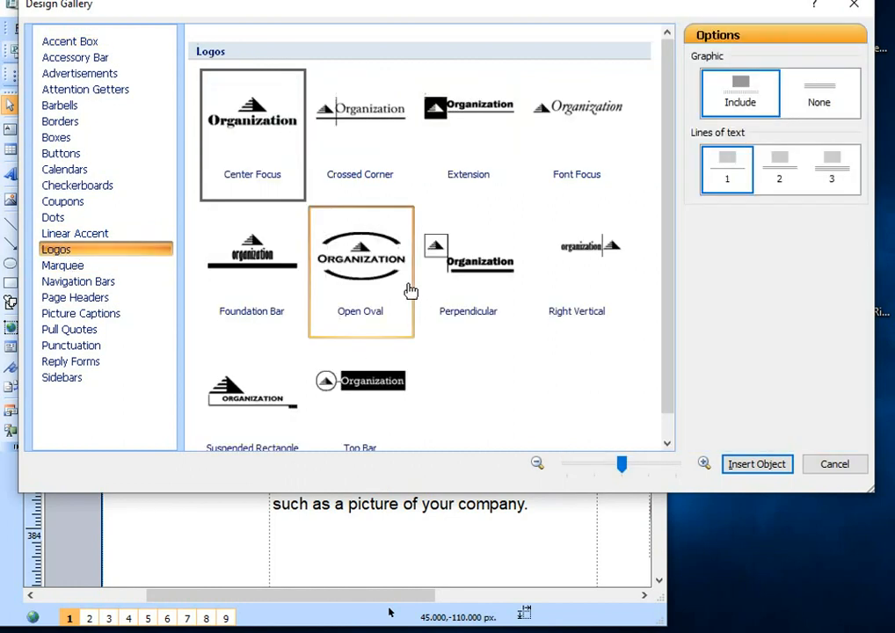
pyautogui.click(376, 277)
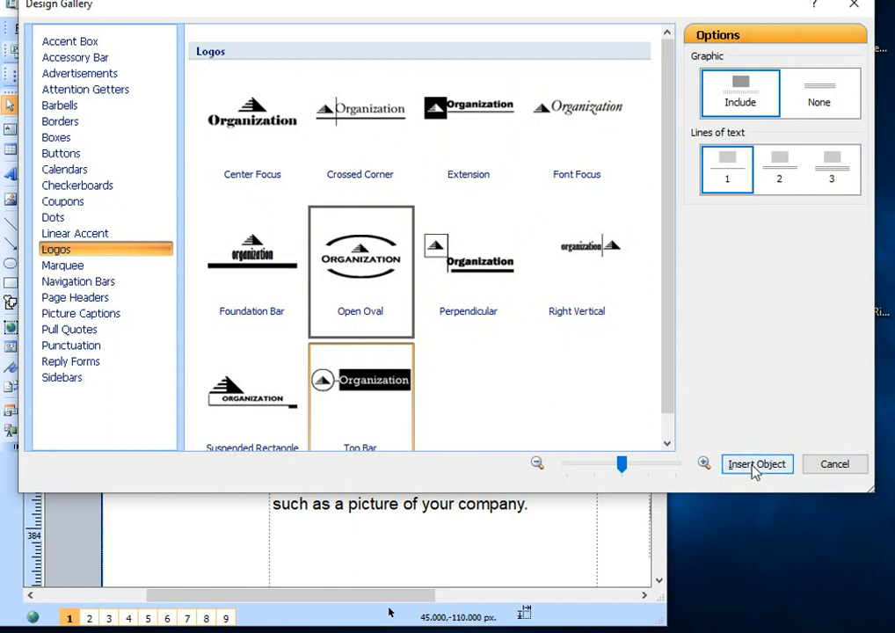
pyautogui.click(411, 392)
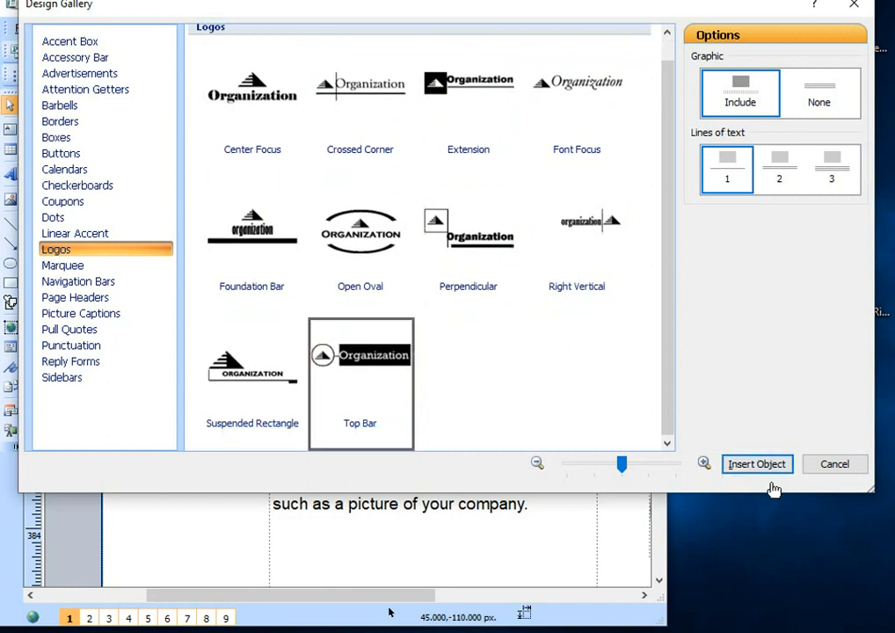
pyautogui.click(763, 466)
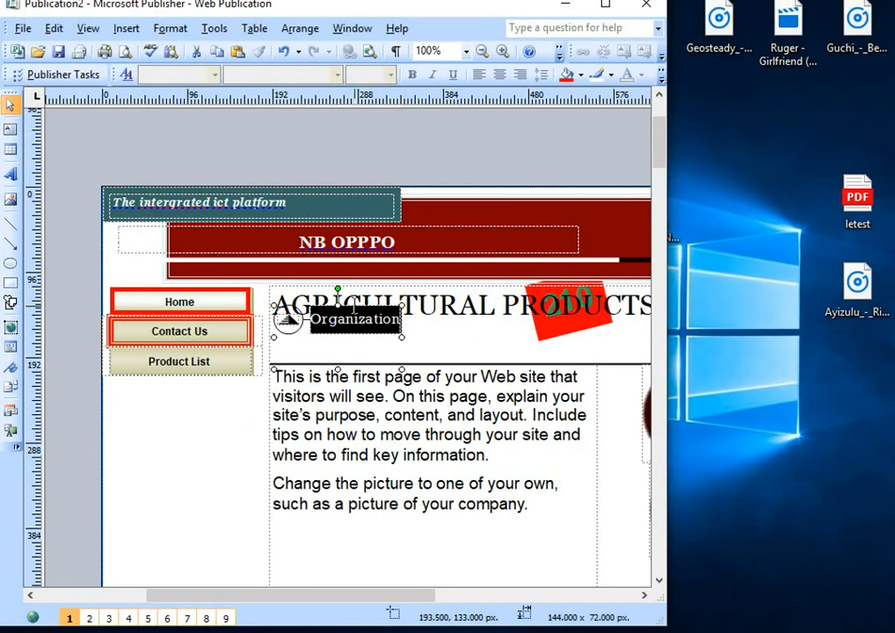
pyautogui.moveTo(355, 308); pyautogui.dragTo(230, 538)
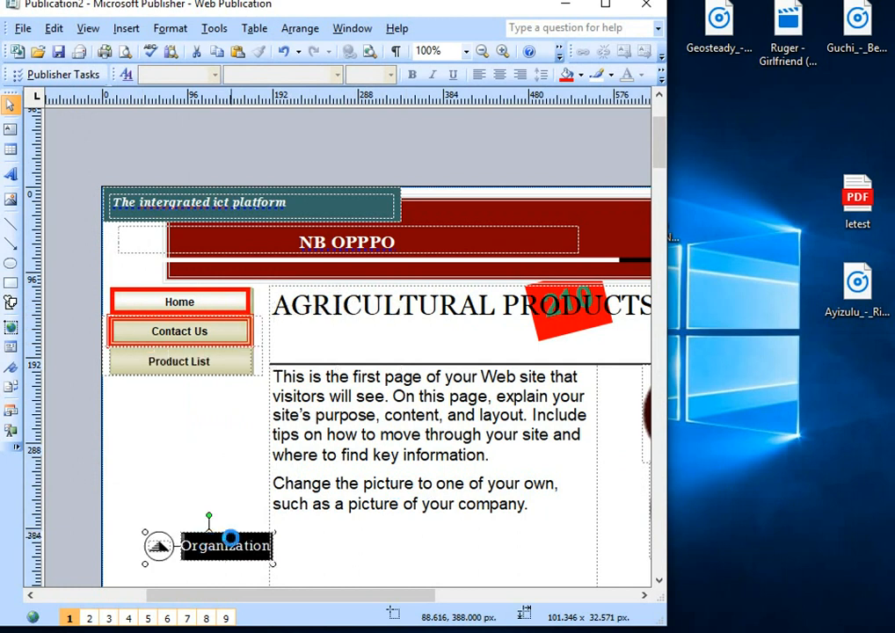
# Step: Open the formatting settings of the logo's Organization text box and set its line color to red
pyautogui.click(254, 546)
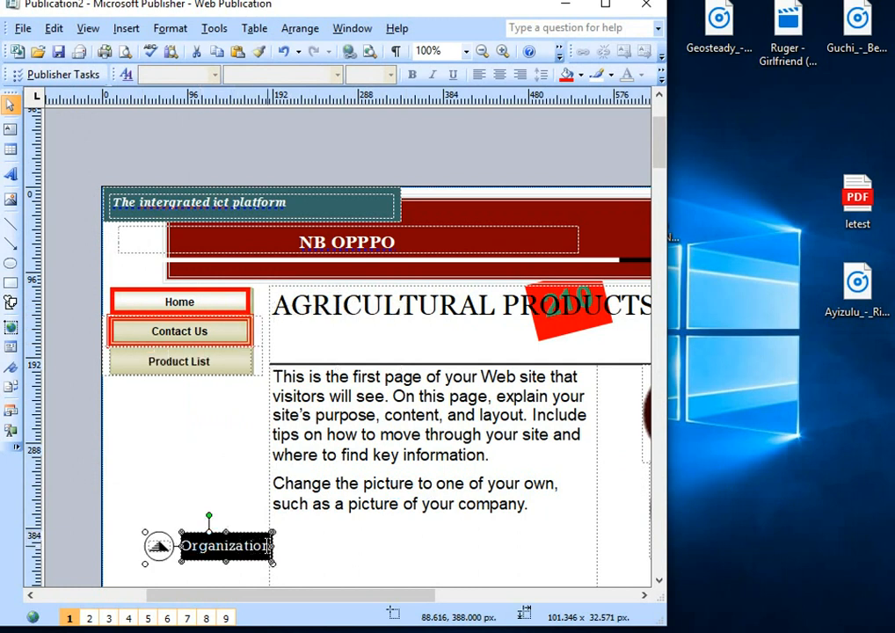
pyautogui.click(268, 546)
pyautogui.rightClick(268, 547)
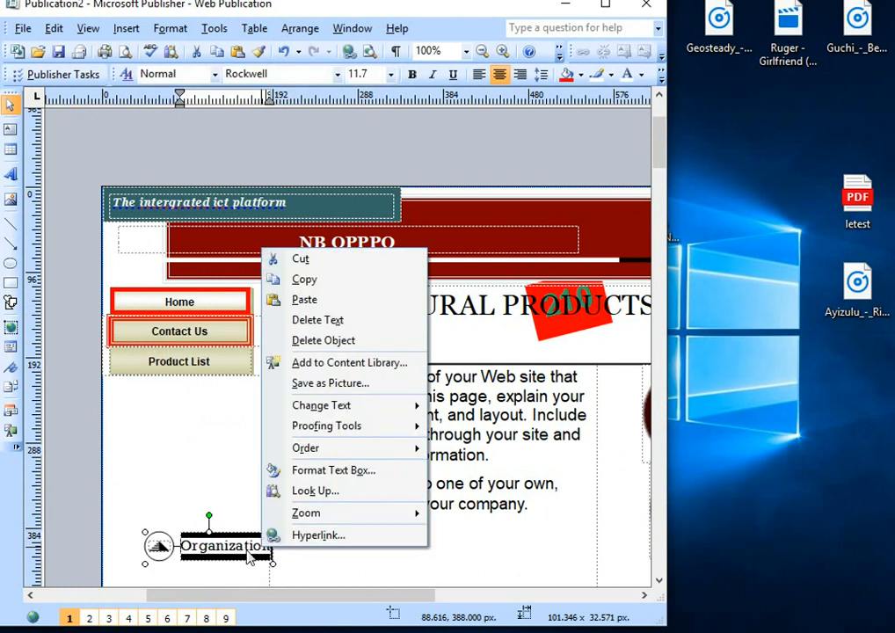
pyautogui.click(323, 483)
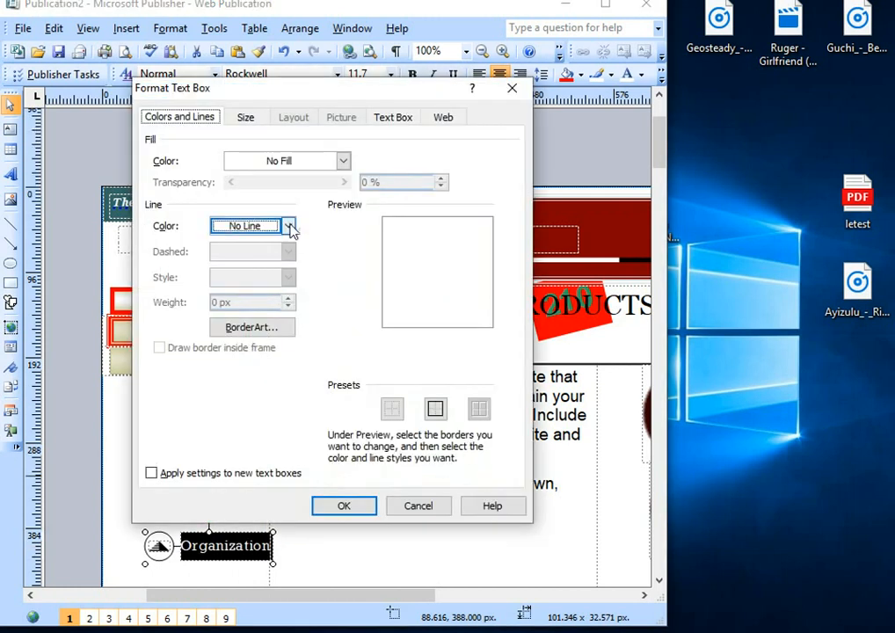
pyautogui.click(289, 228)
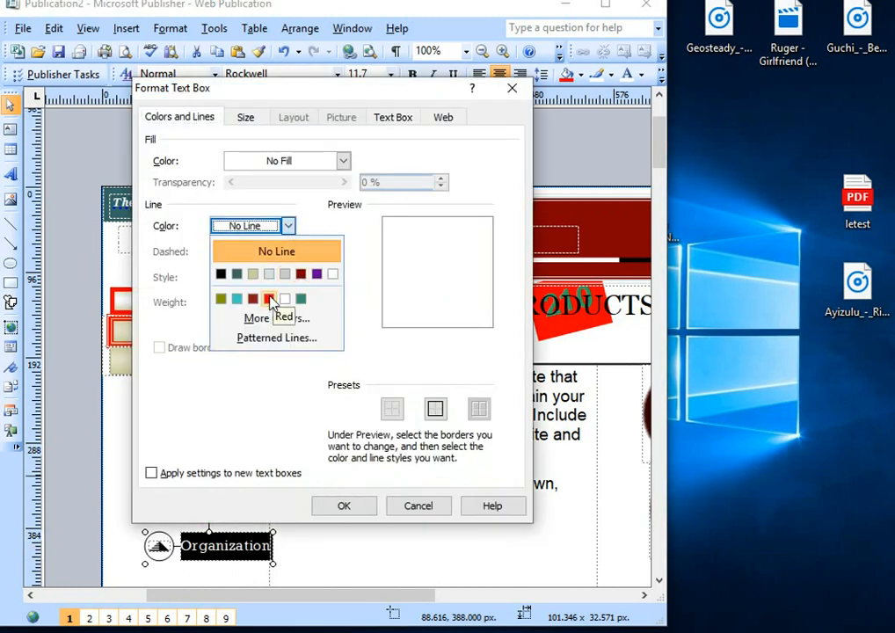
pyautogui.click(269, 298)
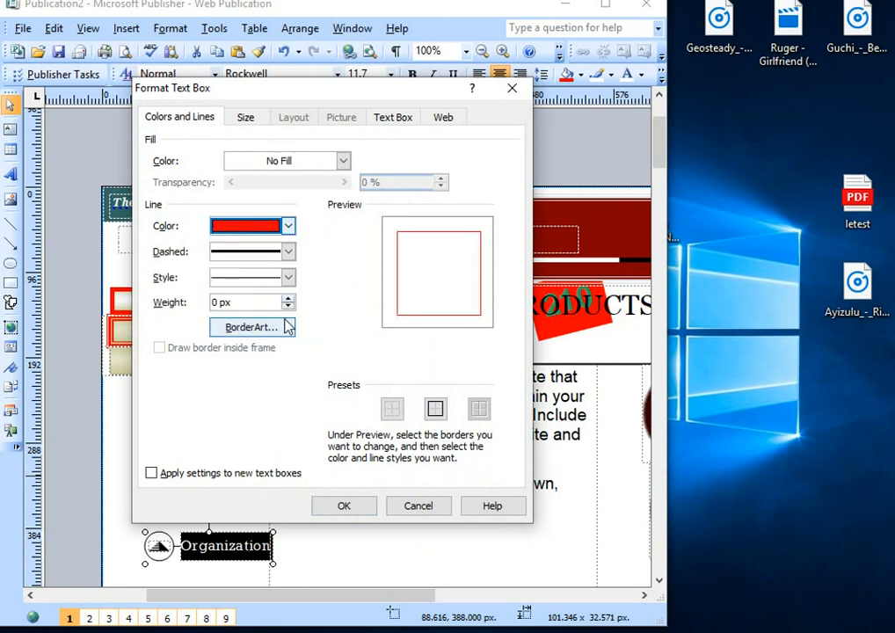
# Step: Raise the Organization text box's line weight to 5 px, choose the 3 pt double-line style and apply the formatting
pyautogui.click(289, 300)
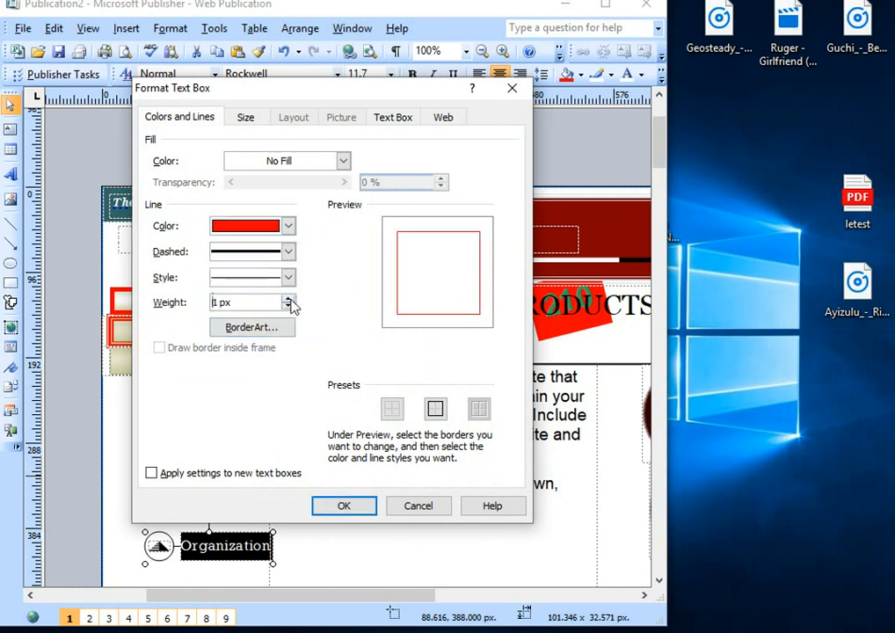
pyautogui.click(289, 300)
pyautogui.click(290, 300)
pyautogui.click(290, 300)
pyautogui.click(289, 299)
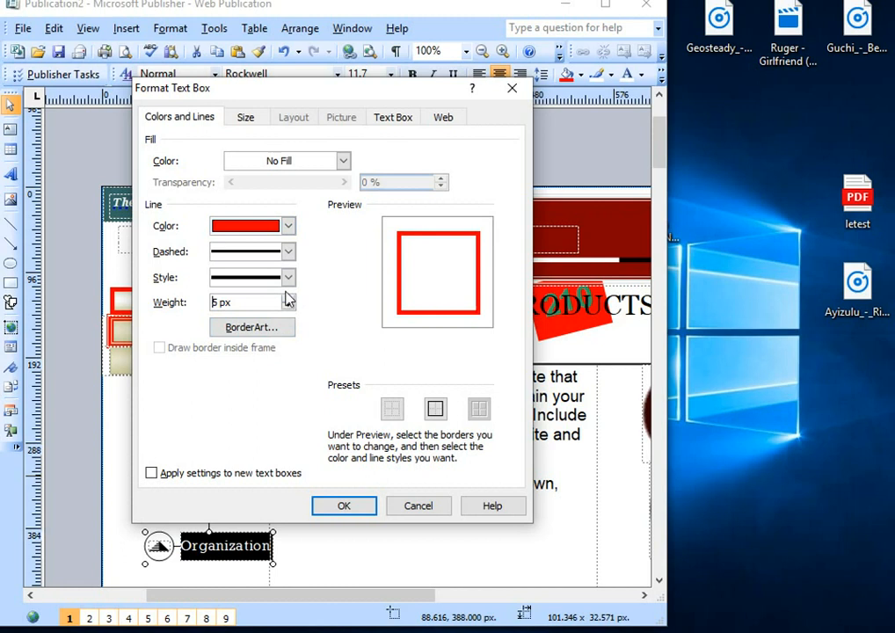
pyautogui.click(288, 278)
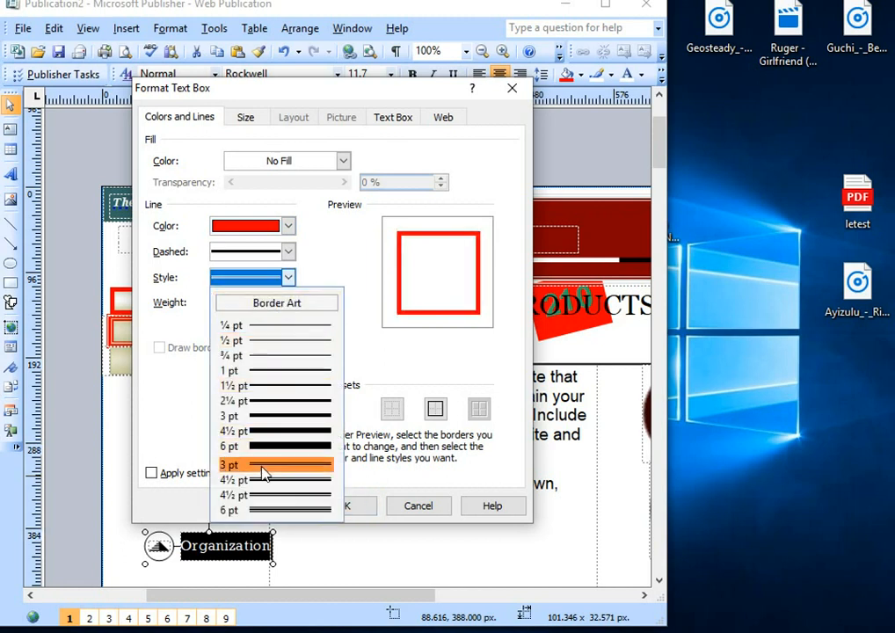
pyautogui.click(263, 473)
pyautogui.click(341, 504)
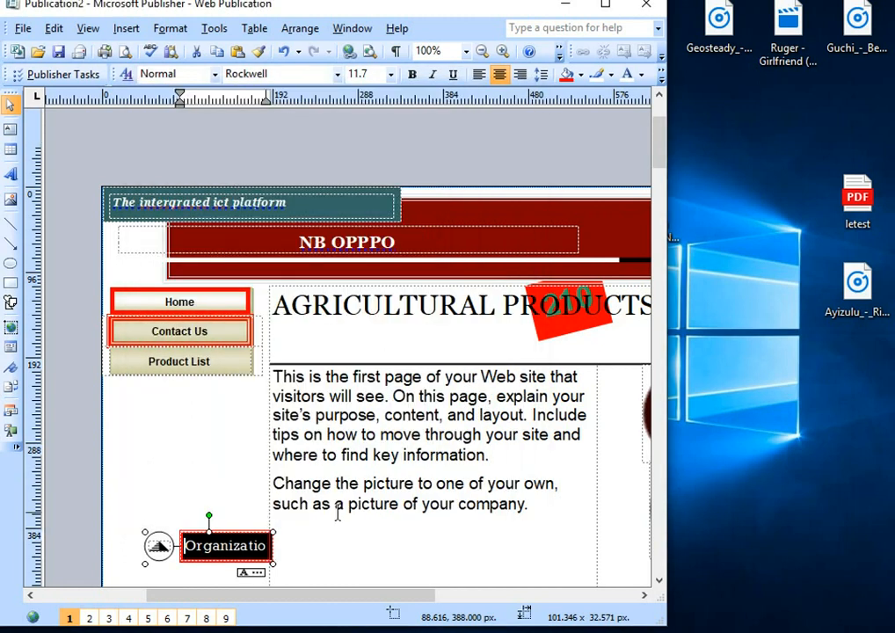
# Step: Select all text in the home page's introductory text box and fill the box with solid brownish red
pyautogui.click(335, 510)
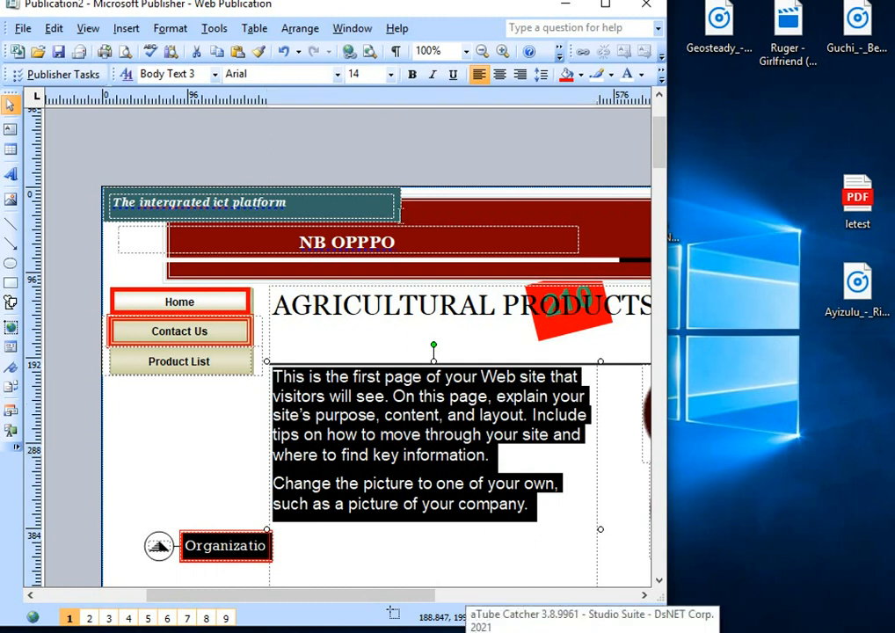
pyautogui.click(559, 510)
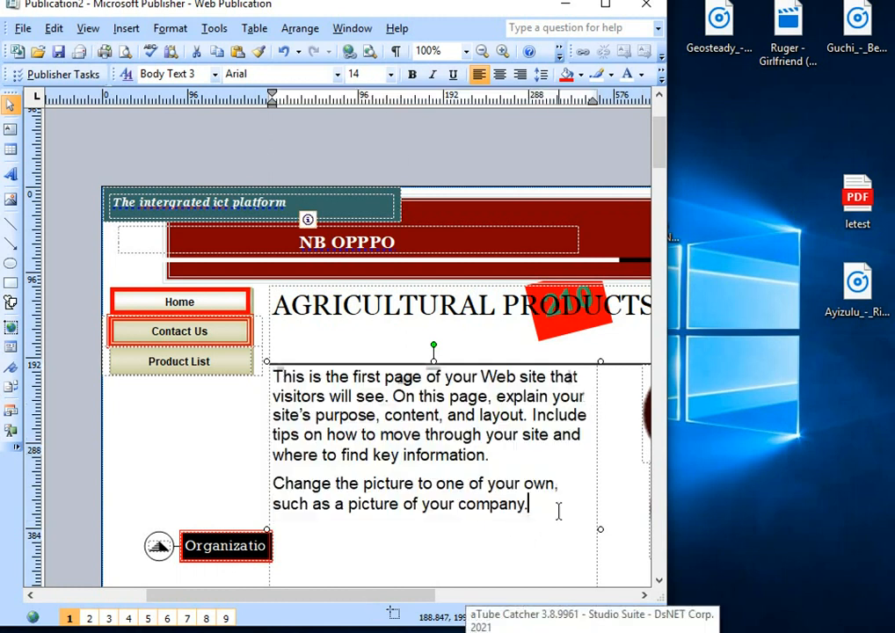
pyautogui.hotkey('ctrl', 'a')
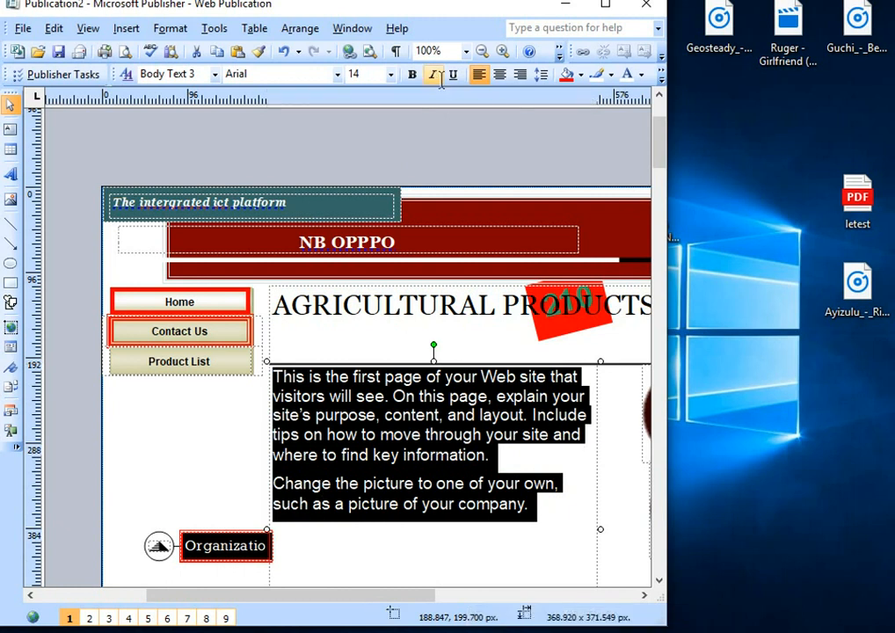
pyautogui.click(580, 75)
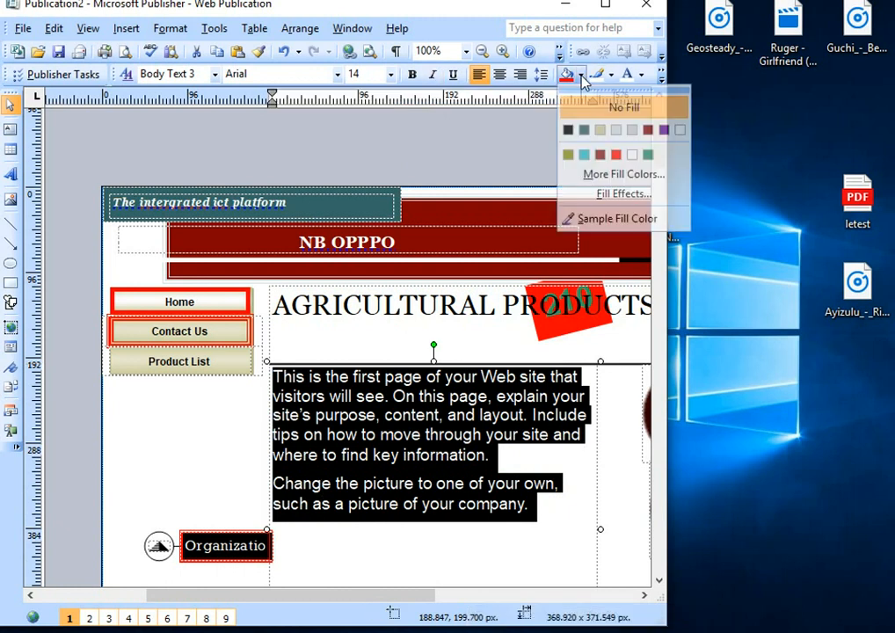
pyautogui.click(599, 155)
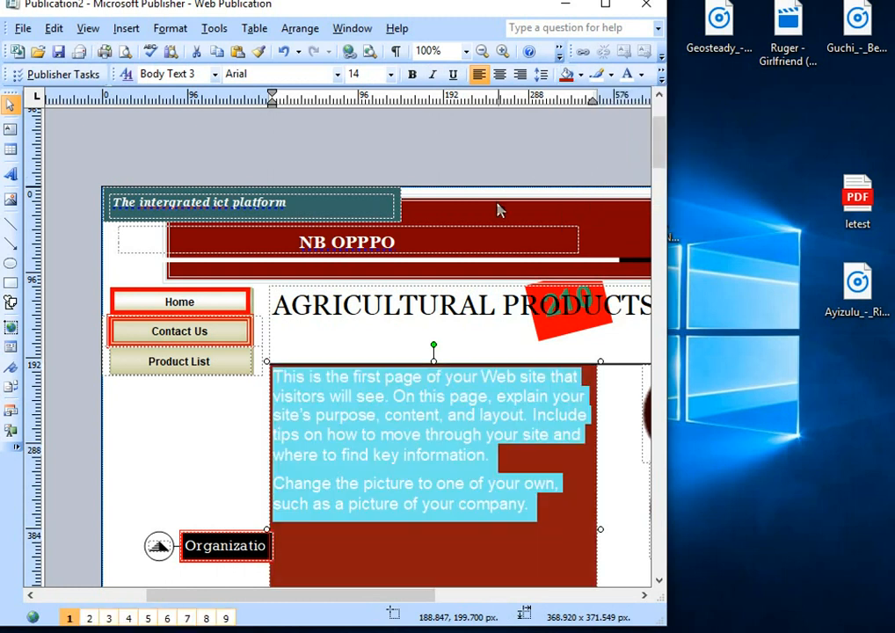
# Step: Fill the introductory text box with a one-color Sea Green horizontal gradient, using the variant with dark edges and a lighter middle
pyautogui.click(583, 76)
pyautogui.click(620, 194)
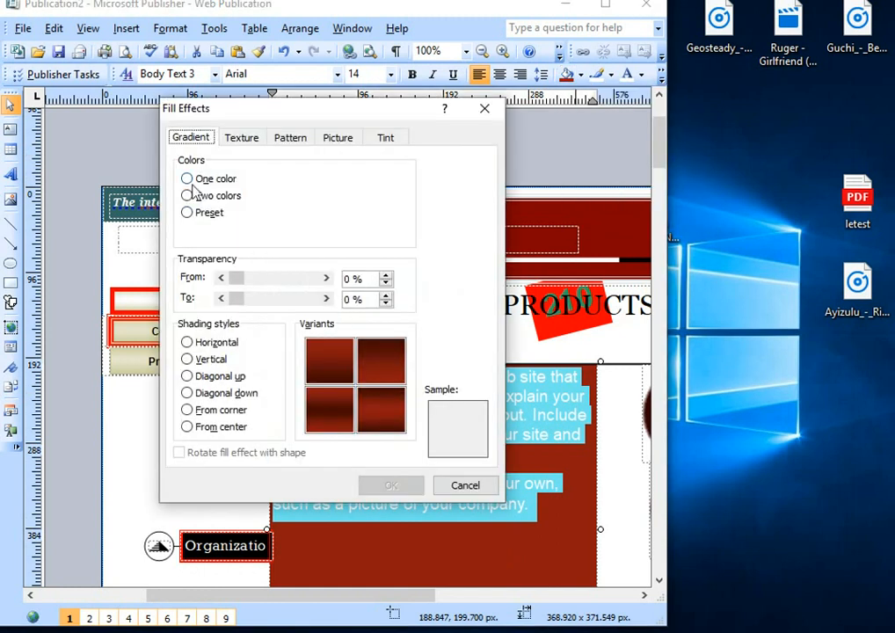
pyautogui.click(197, 181)
pyautogui.click(383, 196)
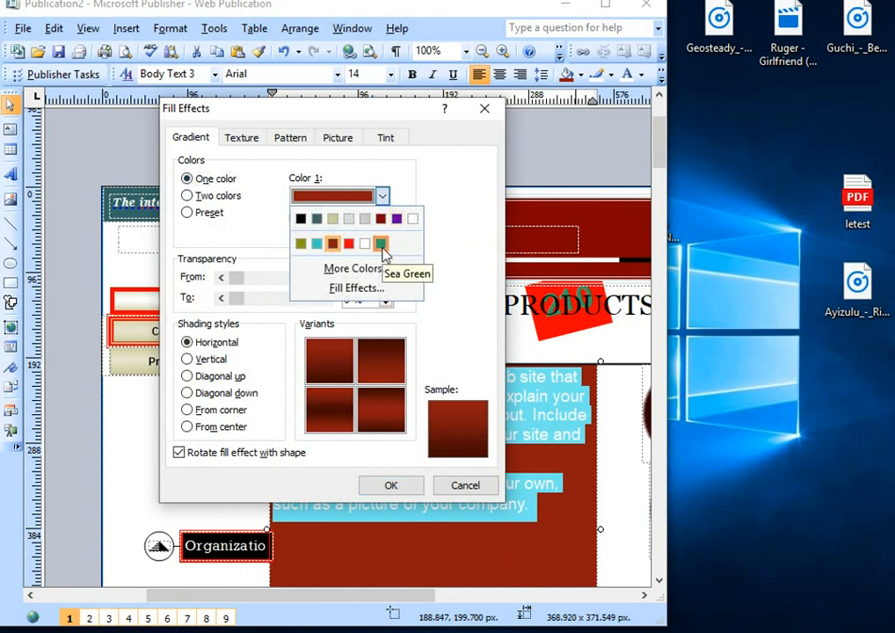
pyautogui.click(381, 243)
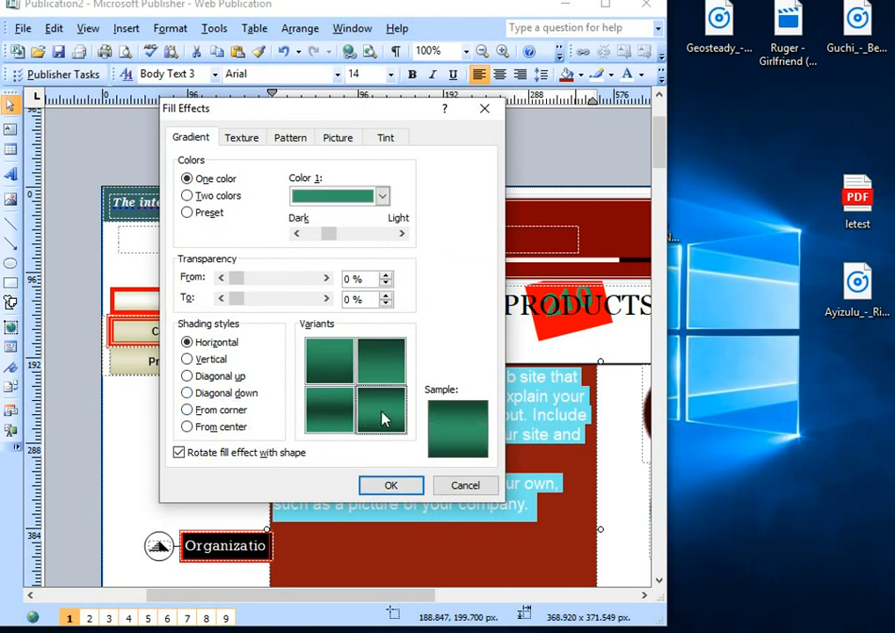
pyautogui.click(403, 485)
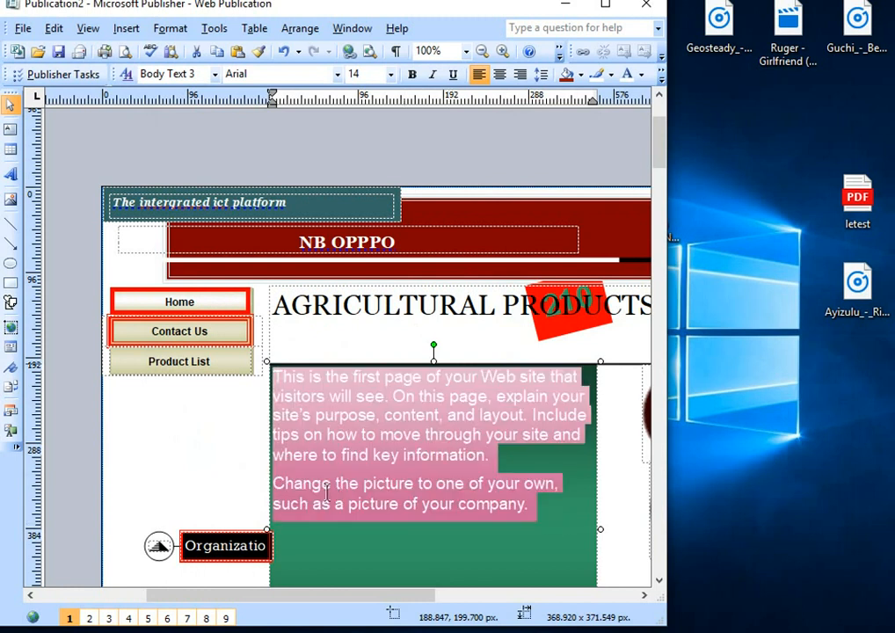
pyautogui.scroll(-3, 395, 466)
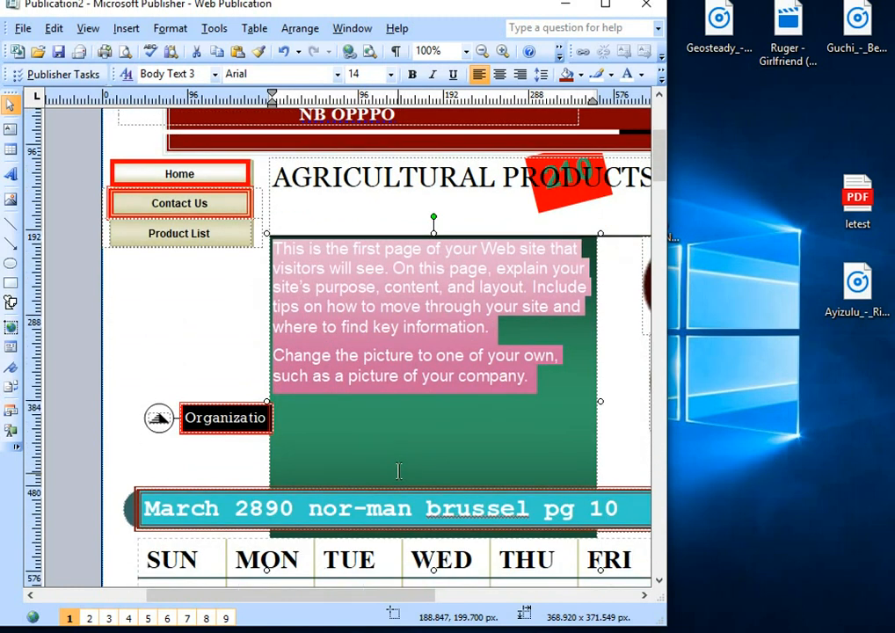
pyautogui.click(417, 490)
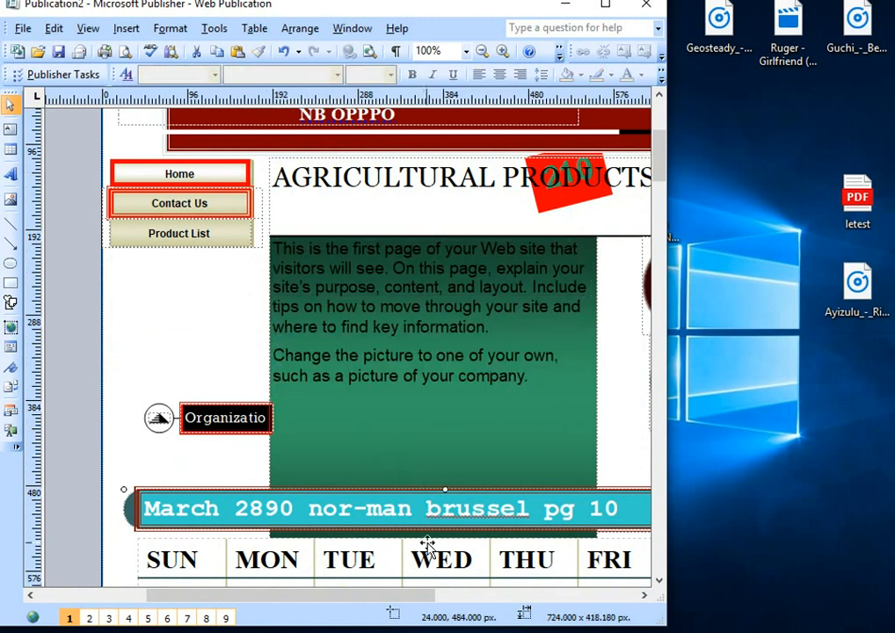
# Step: Try font sizes 24, 20 and 14 on the introductory text
pyautogui.click(314, 360)
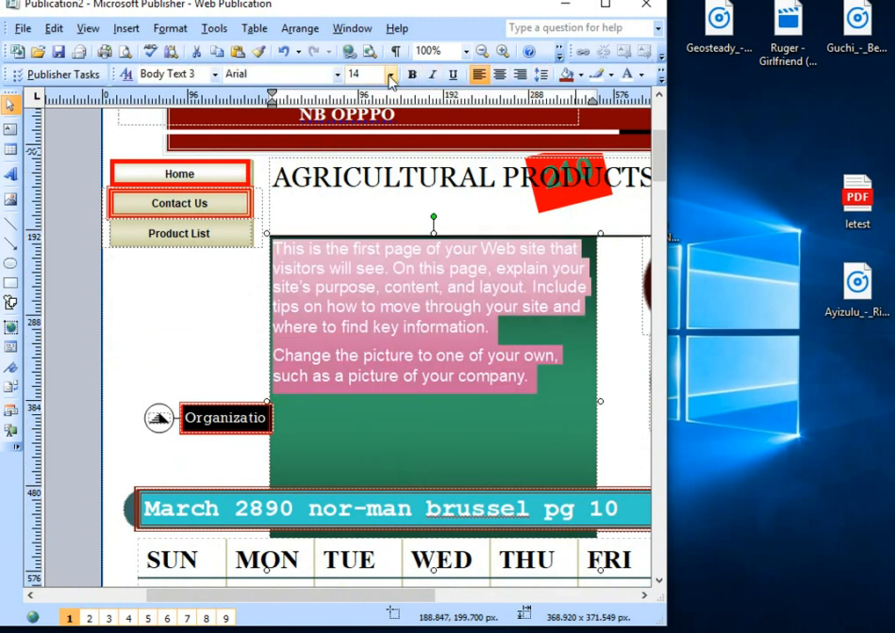
pyautogui.click(390, 74)
pyautogui.click(388, 240)
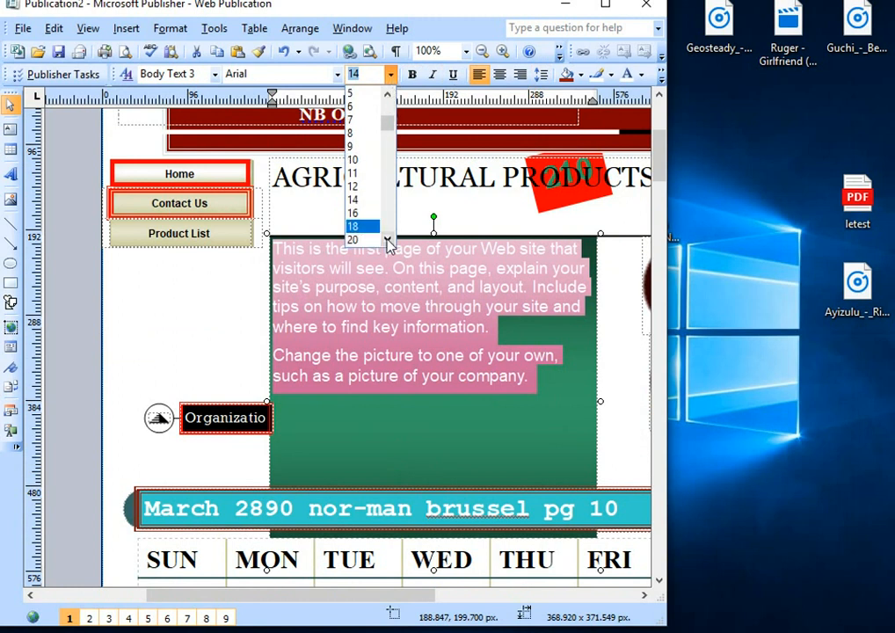
pyautogui.click(388, 240)
pyautogui.click(387, 240)
pyautogui.click(387, 240)
pyautogui.click(364, 230)
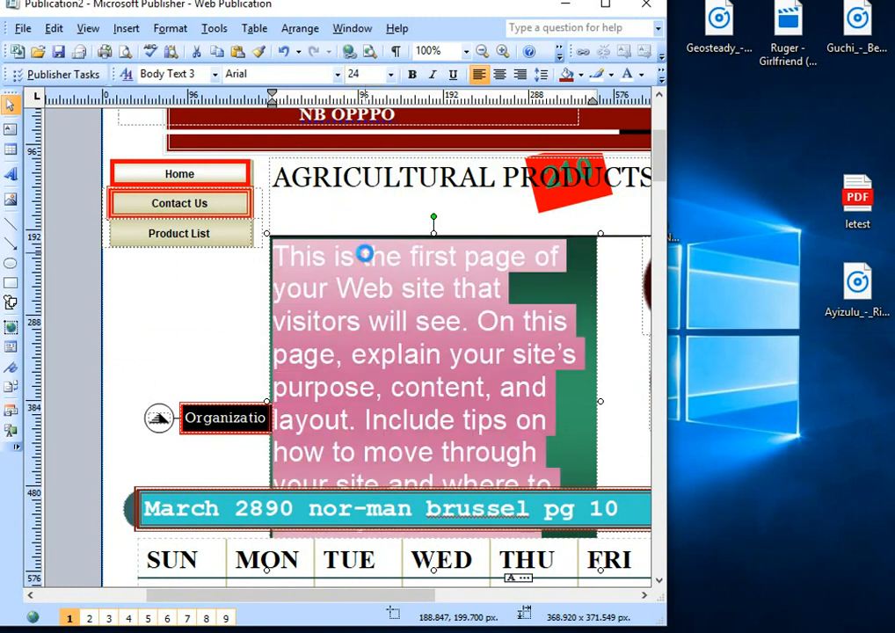
pyautogui.click(390, 74)
pyautogui.click(354, 213)
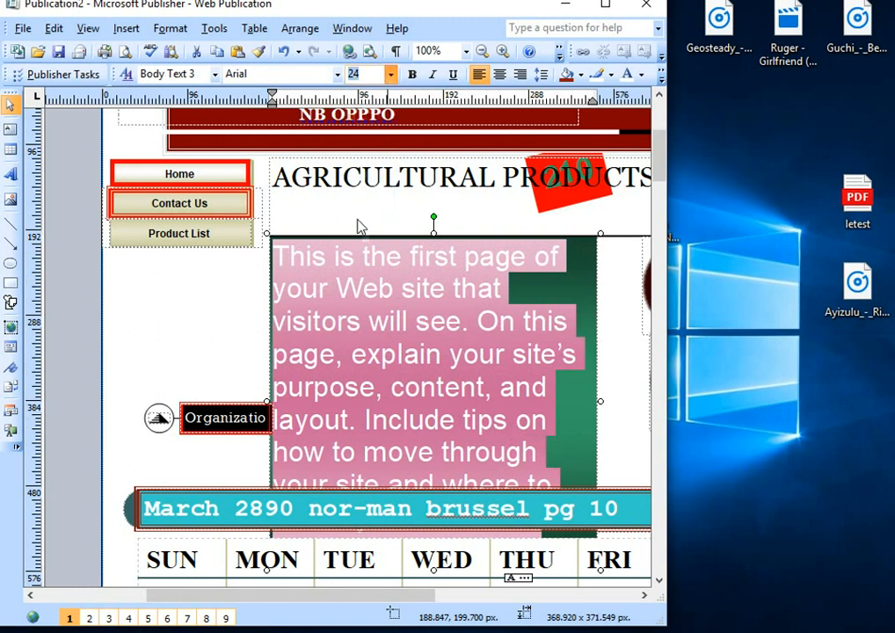
pyautogui.click(390, 73)
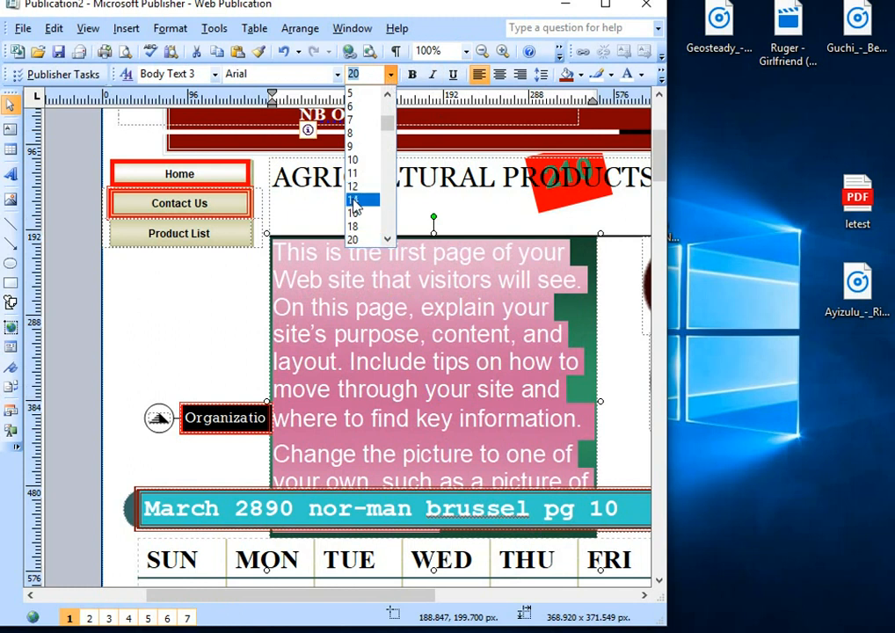
pyautogui.click(352, 200)
# Step: Set the font size of the introductory text to 18
pyautogui.click(390, 76)
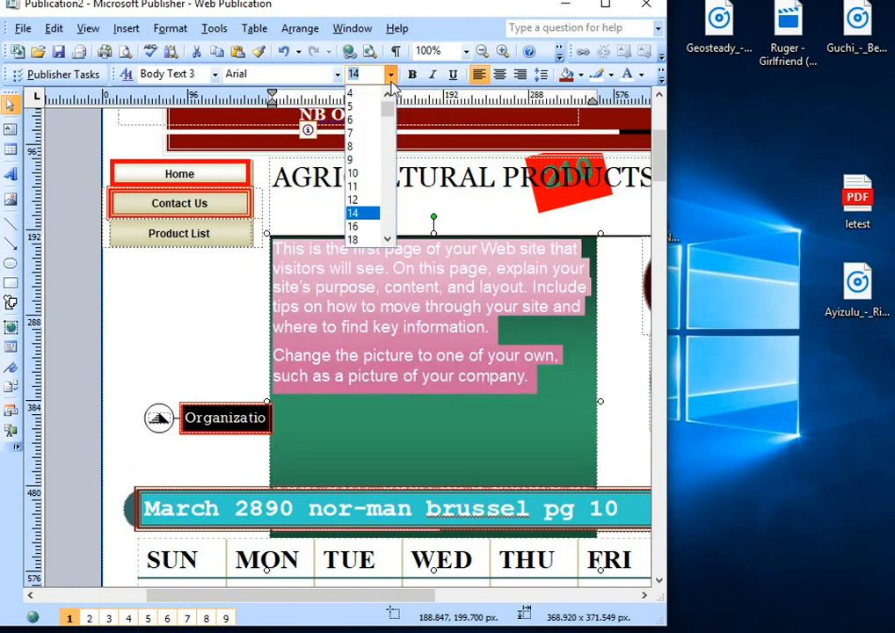
pyautogui.click(362, 239)
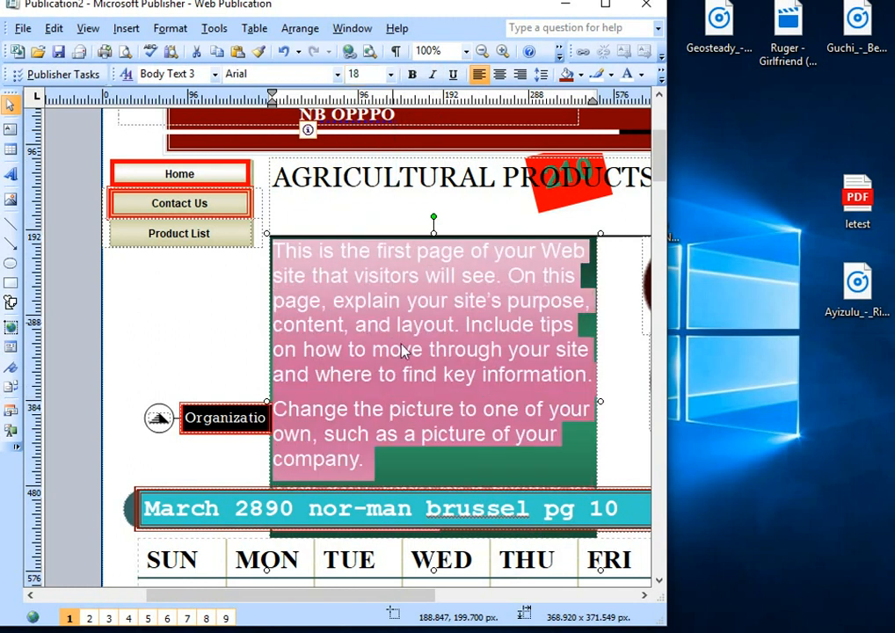
pyautogui.click(427, 470)
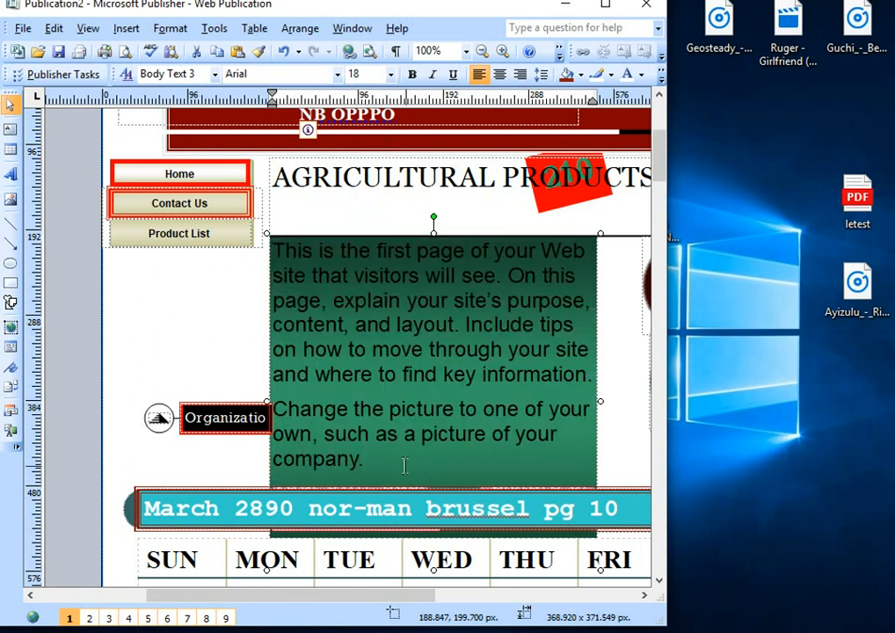
# Step: Change the introductory text's font color to white and its font to Times New Roman
pyautogui.hotkey('ctrl', 'a')
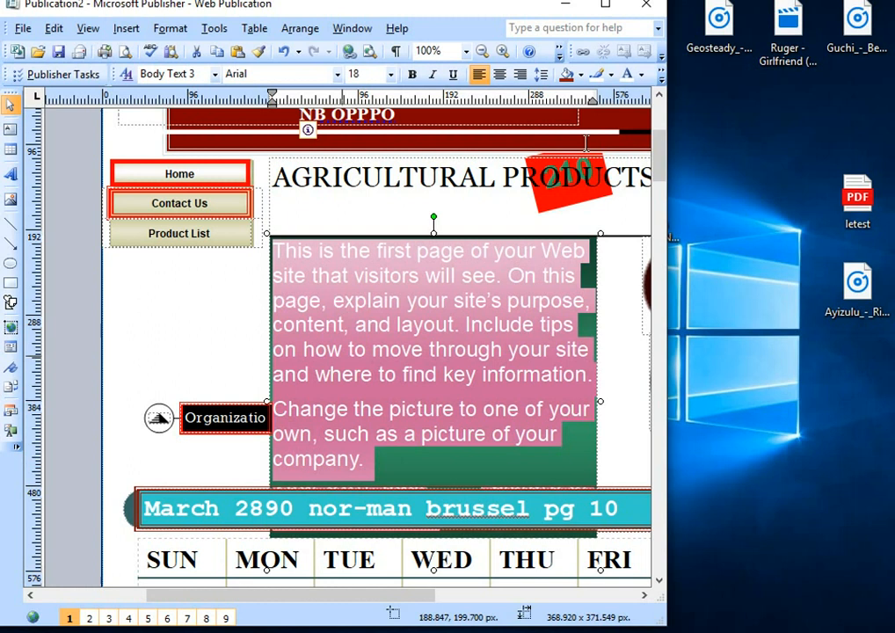
pyautogui.click(626, 74)
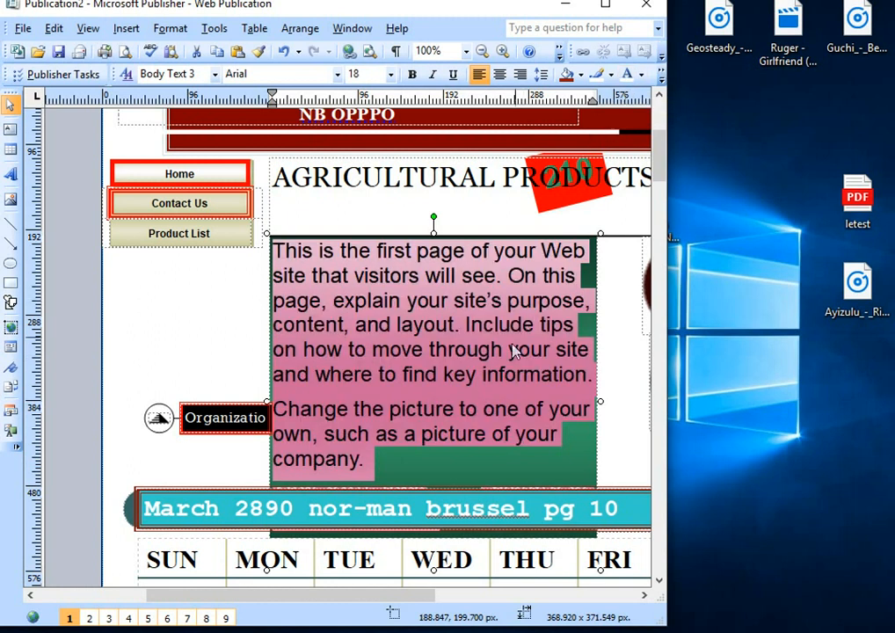
pyautogui.click(335, 77)
pyautogui.click(319, 200)
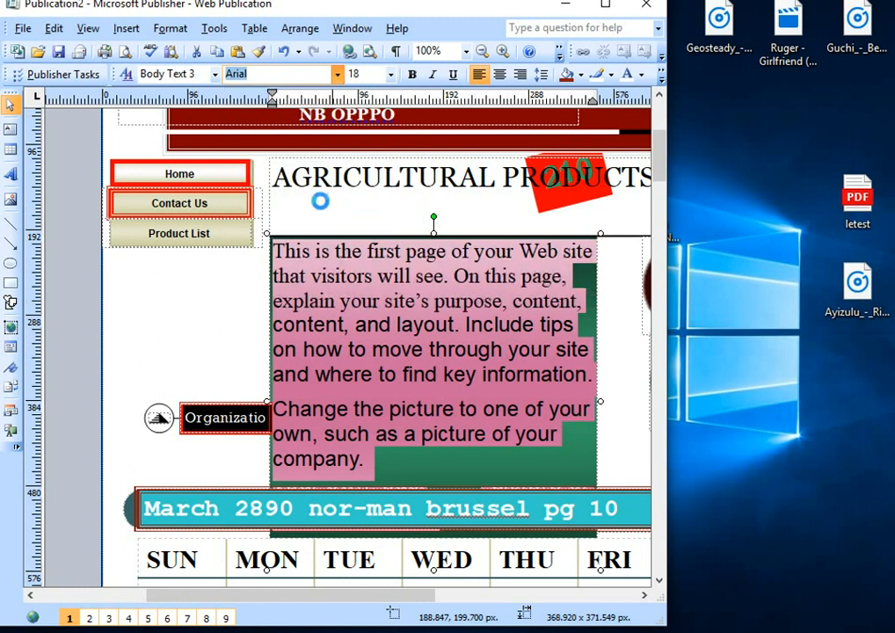
pyautogui.click(543, 391)
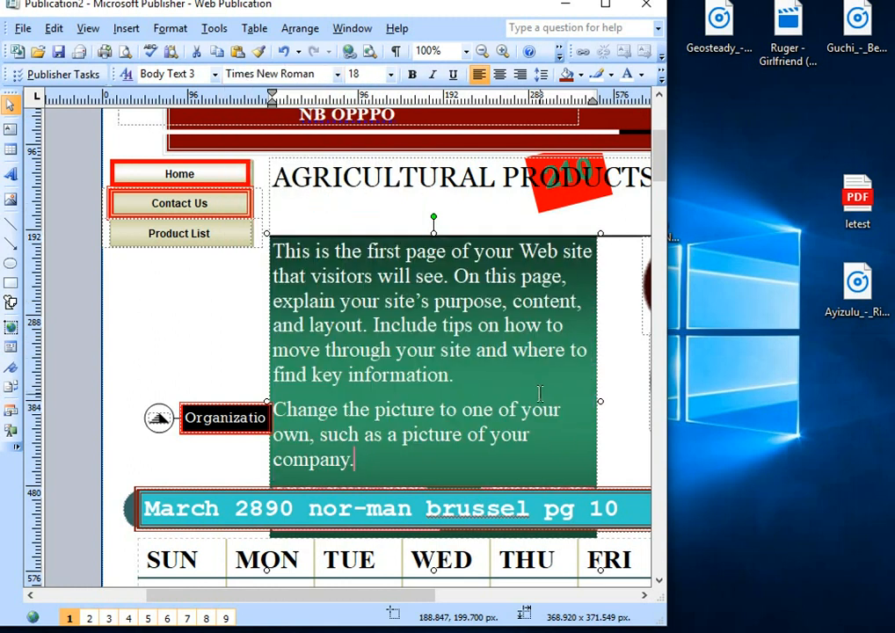
pyautogui.scroll(-3, 466, 358)
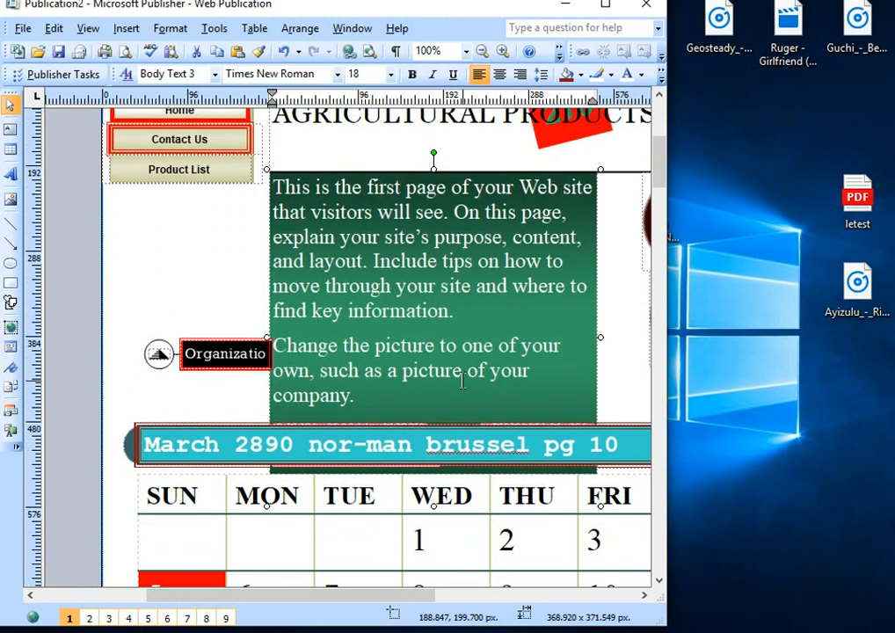